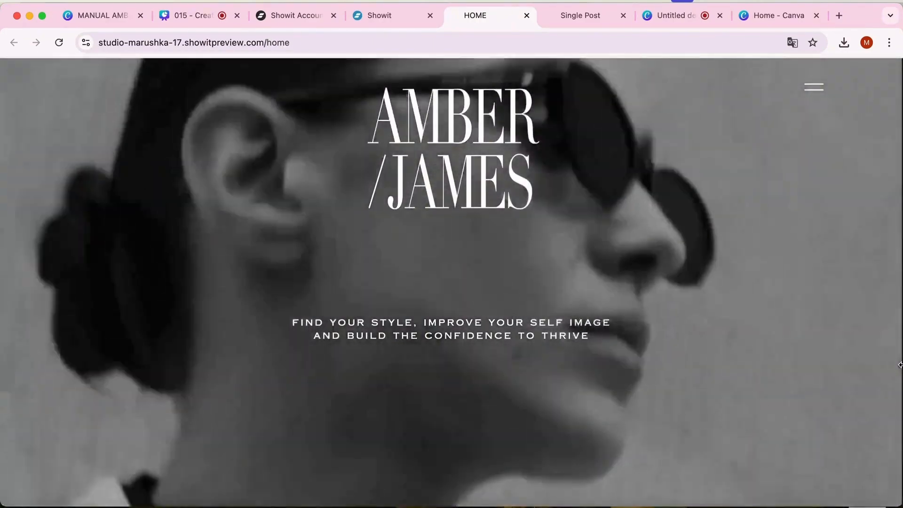
Examine the website home page's full-width hero video and the two small videos above the "How Would It Feel Like" heading
scroll(899, 365, "down", 3)
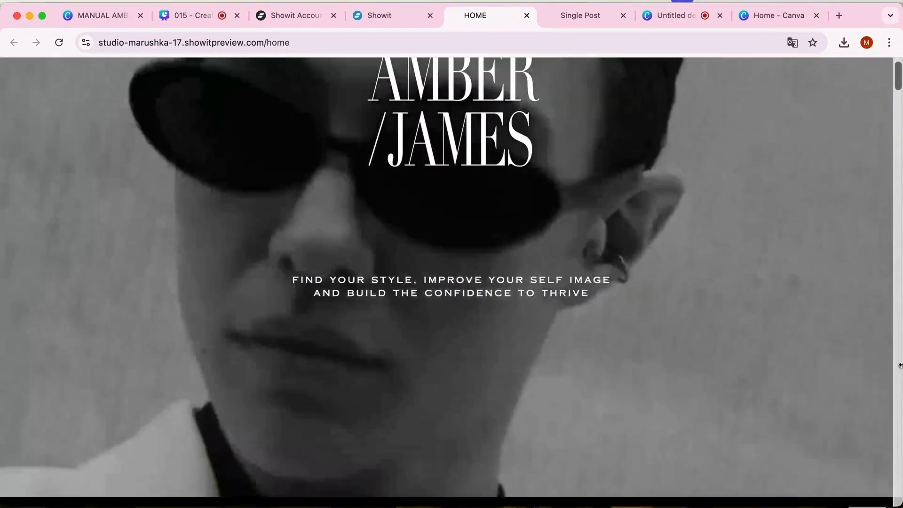
scroll(899, 365, "down", 1)
scroll(899, 365, "down", 15)
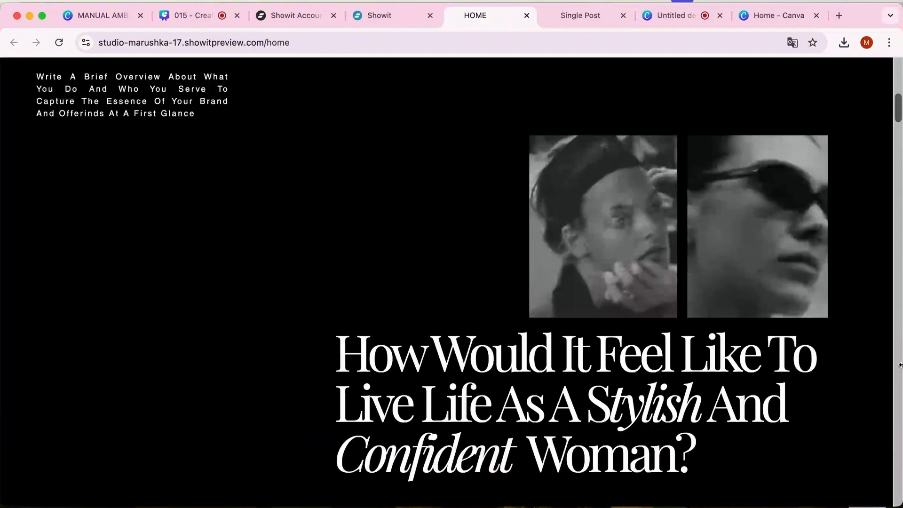
scroll(899, 365, "up", 1)
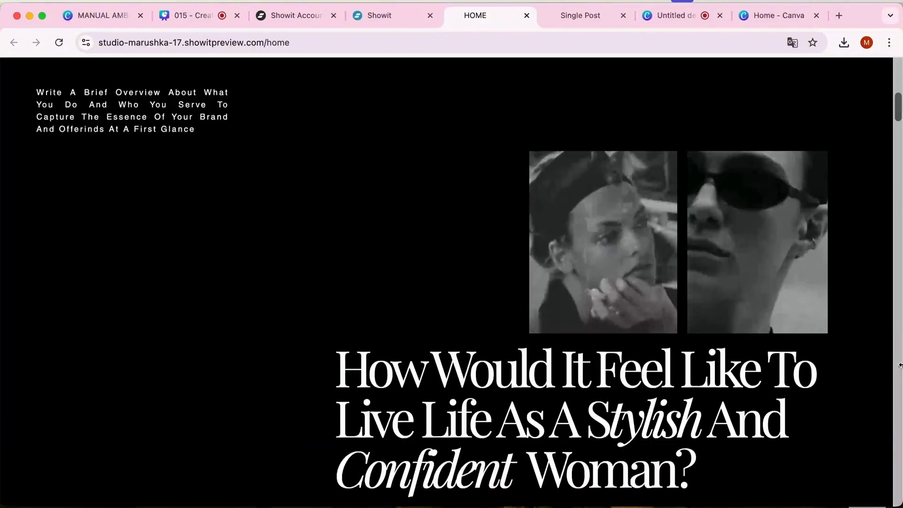
scroll(899, 364, "up", 8)
scroll(899, 365, "down", 9)
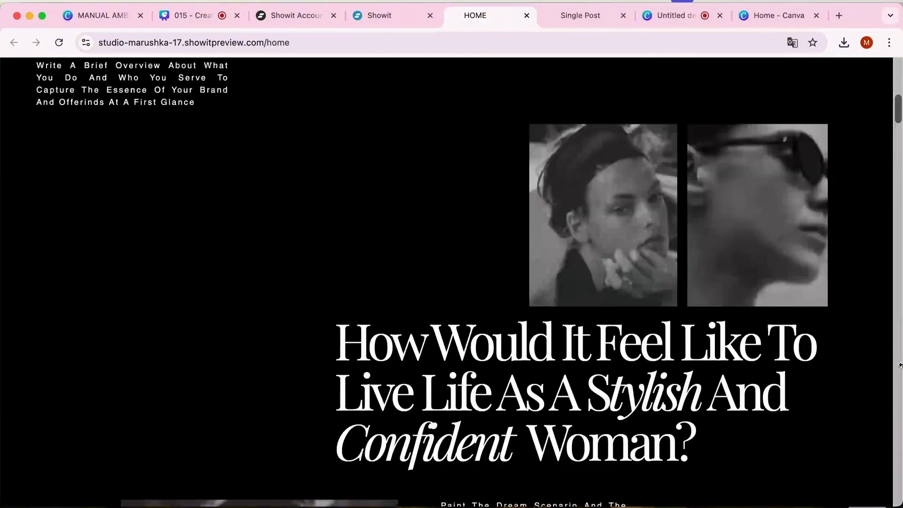
scroll(900, 364, "up", 1)
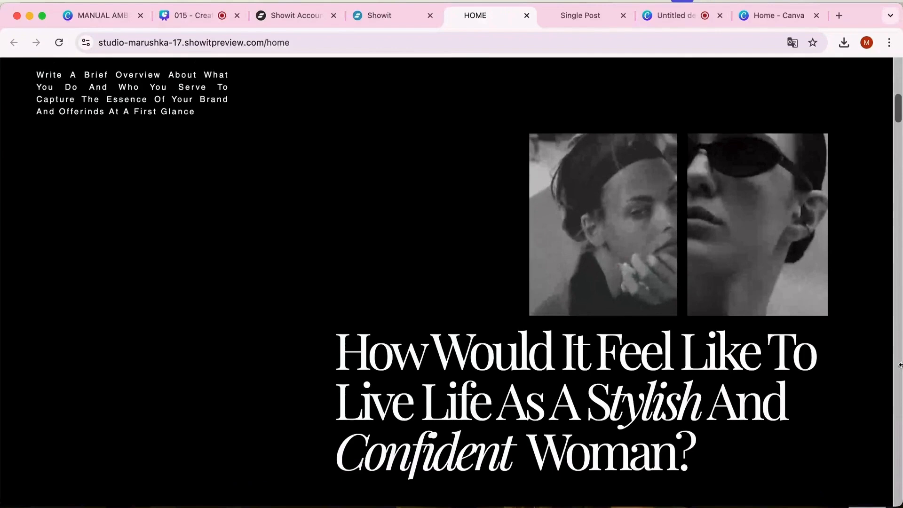
scroll(900, 365, "up", 9)
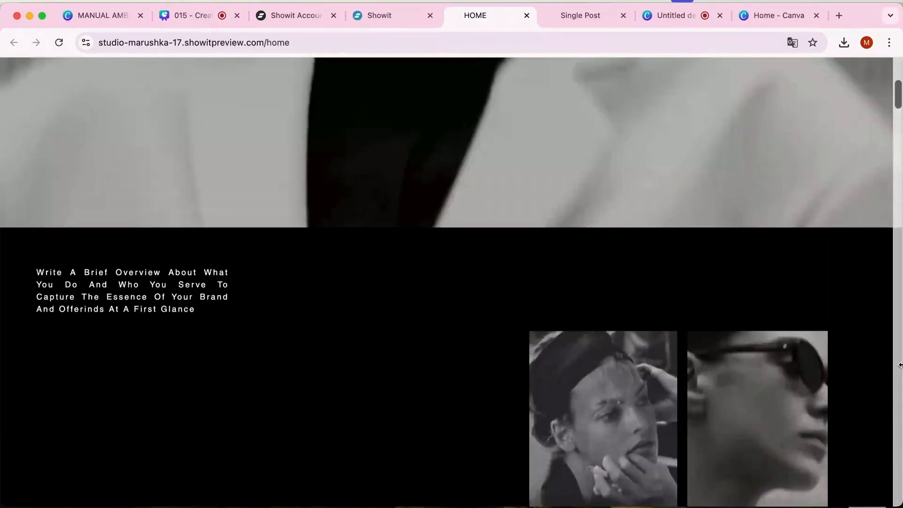
scroll(899, 365, "down", 5)
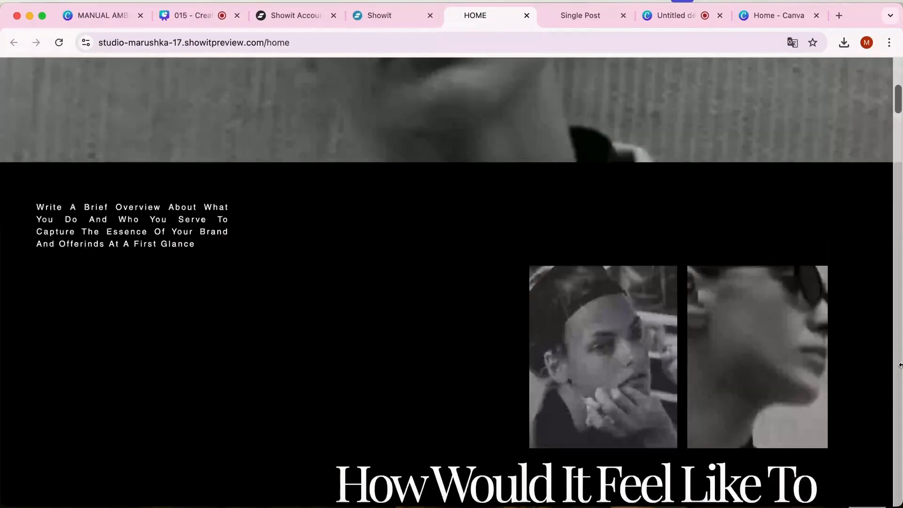
scroll(899, 365, "up", 9)
scroll(899, 365, "up", 10)
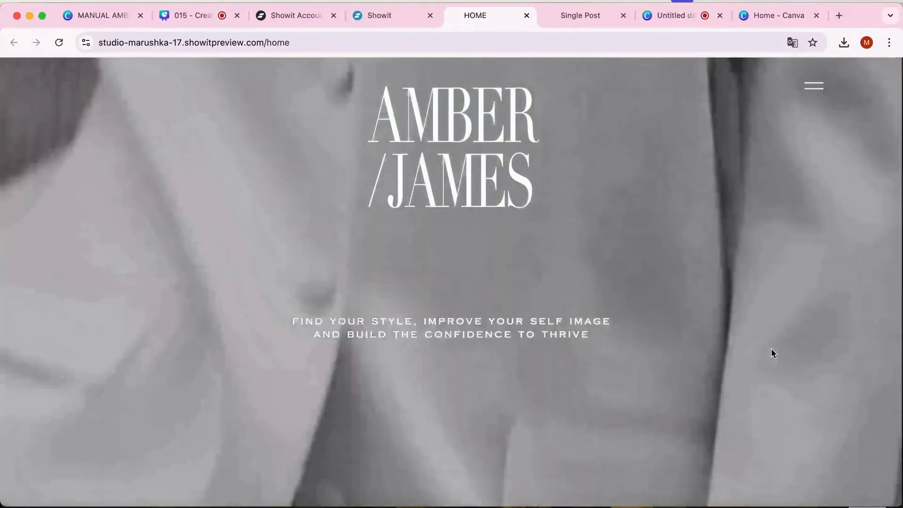
scroll(771, 353, "down", 10)
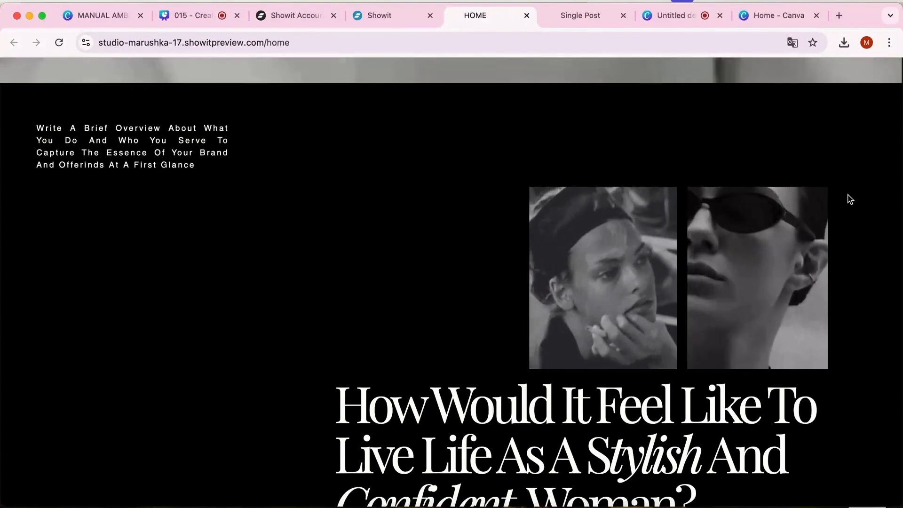
scroll(849, 198, "up", 4)
scroll(848, 198, "up", 5)
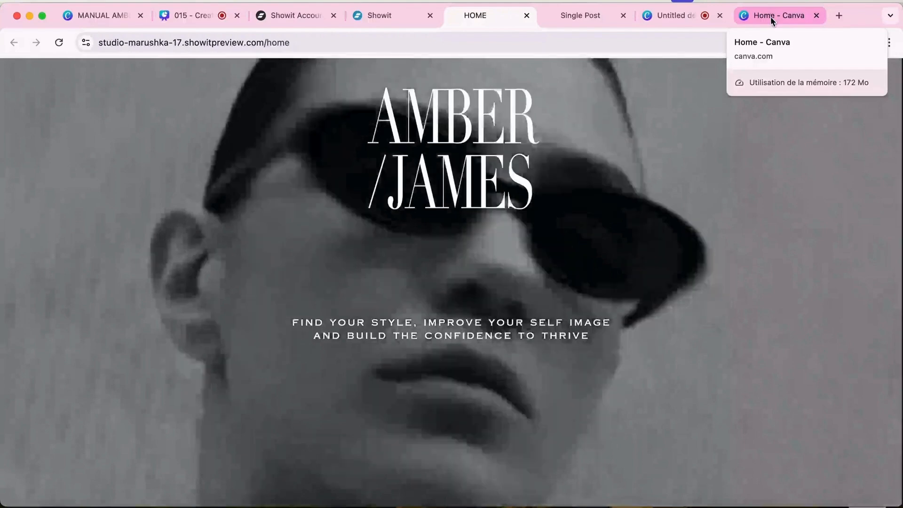
Switch to the Canva home page and look over the design types and recent designs
left_click(770, 16)
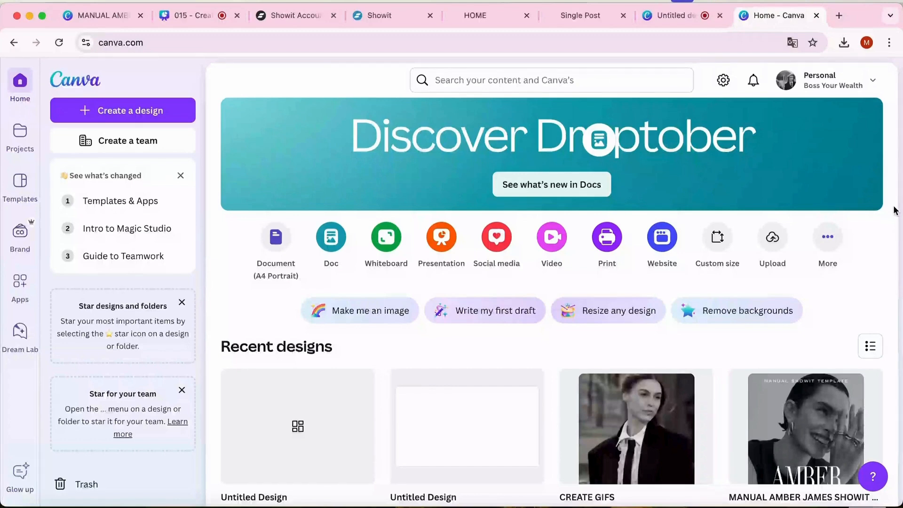
scroll(894, 210, "down", 3)
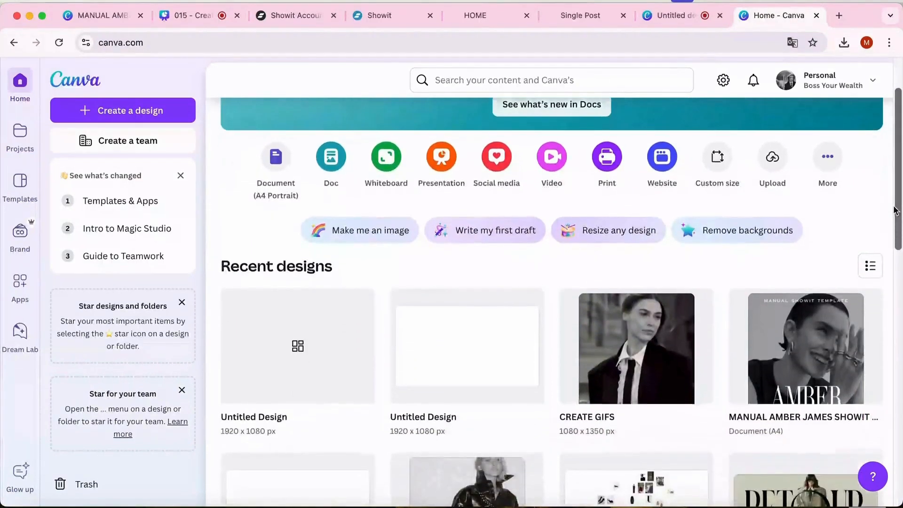
scroll(895, 210, "up", 1)
scroll(894, 210, "down", 6)
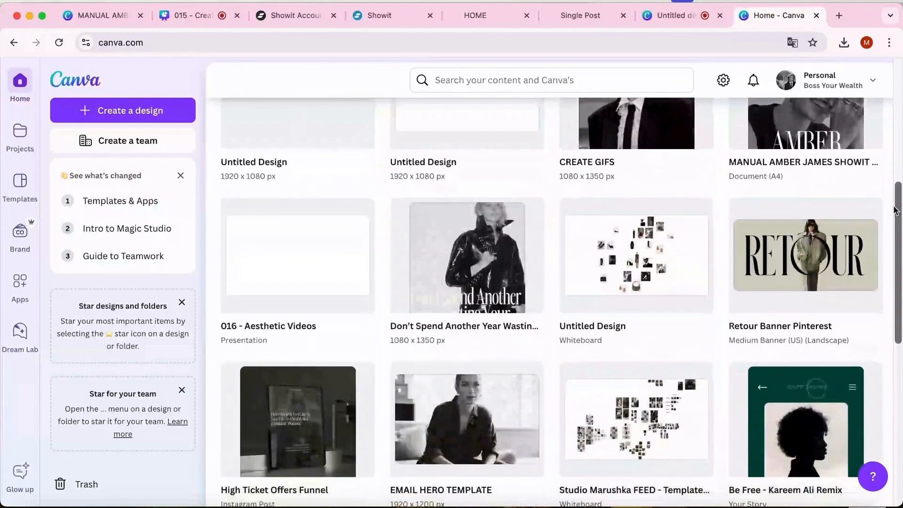
scroll(894, 210, "down", 1)
scroll(894, 211, "up", 6)
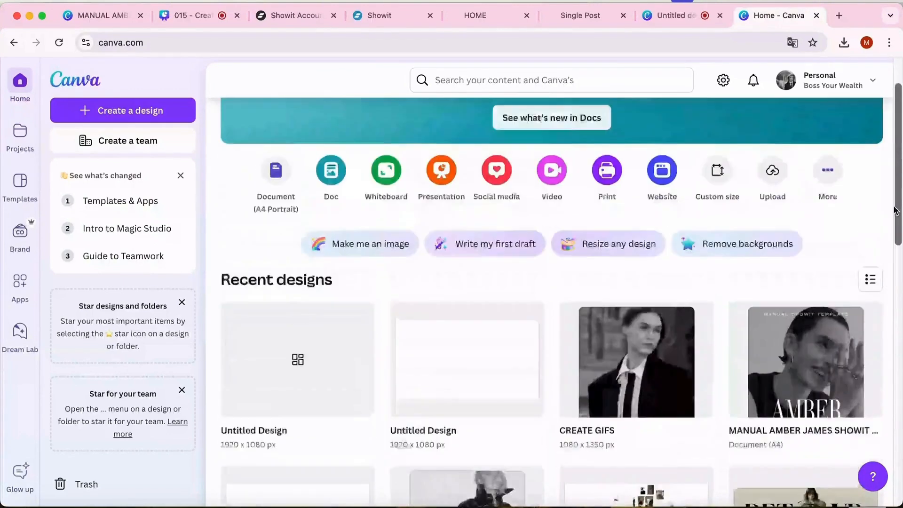
scroll(894, 210, "up", 3)
scroll(894, 210, "down", 4)
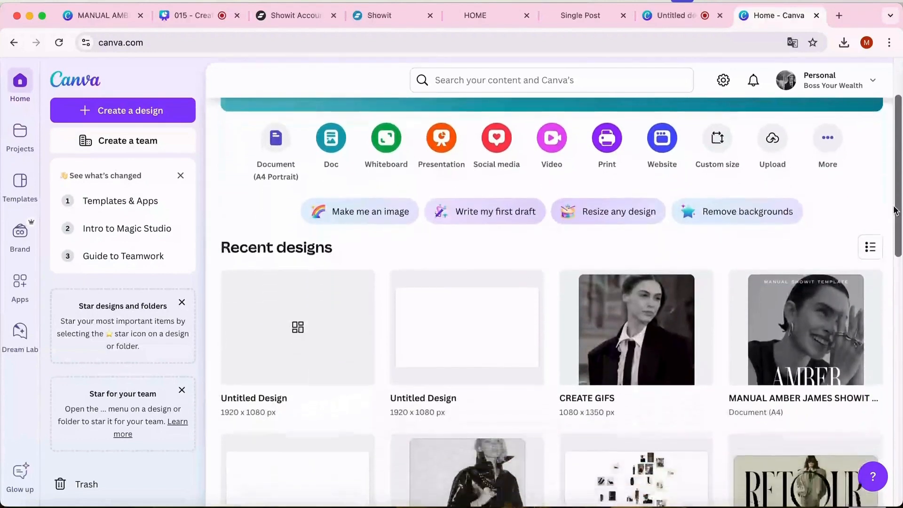
scroll(895, 211, "down", 2)
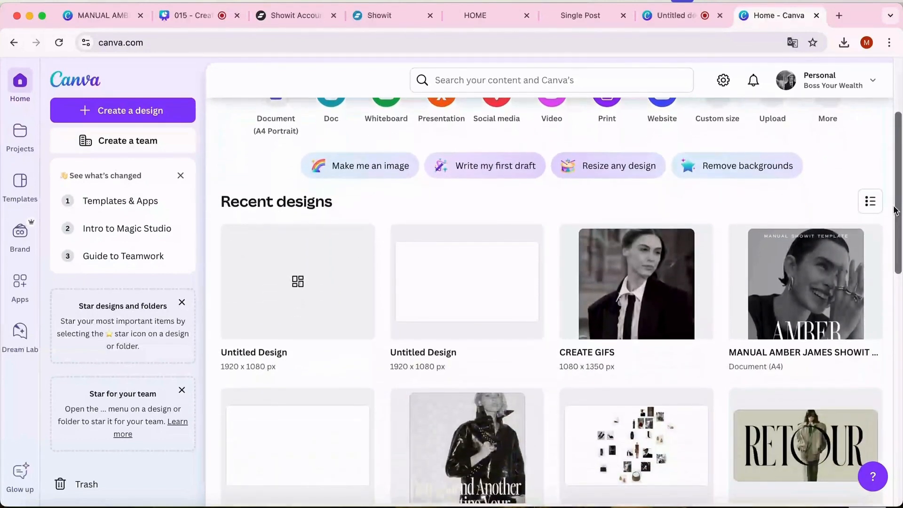
scroll(895, 210, "up", 6)
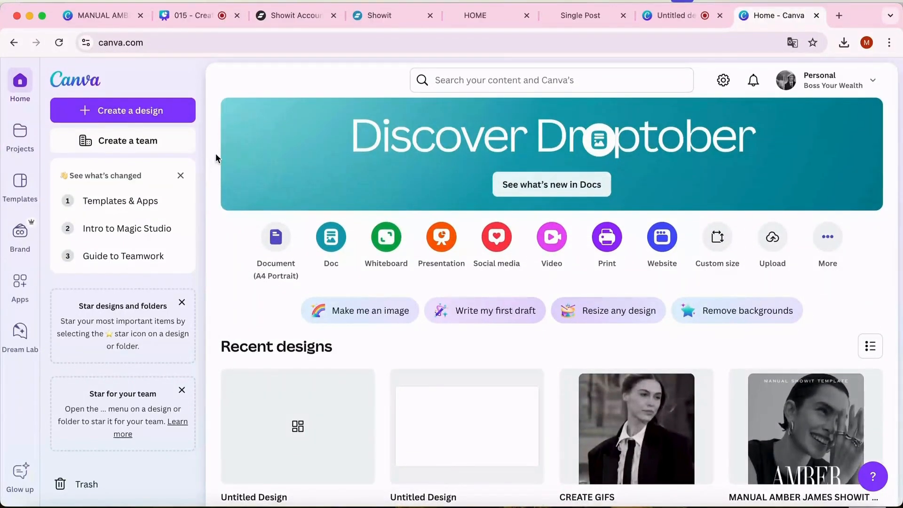
scroll(199, 175, "down", 3)
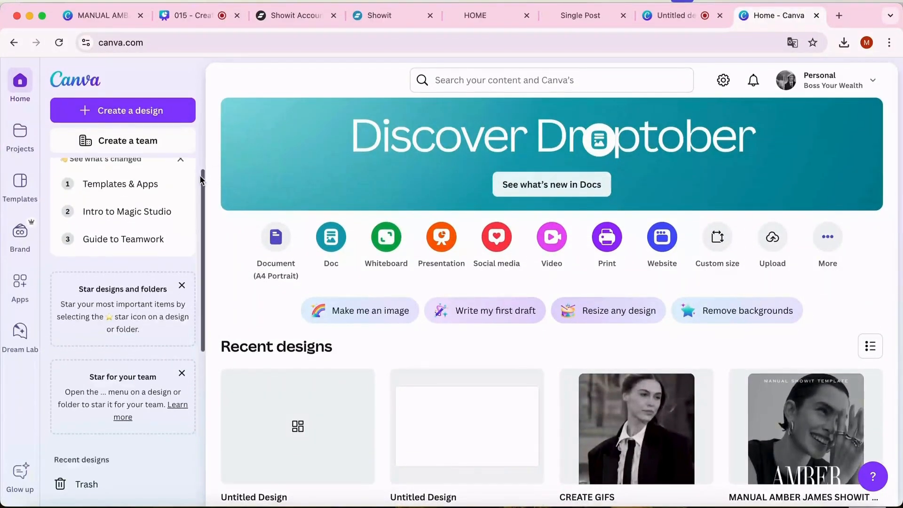
scroll(211, 164, "down", 2)
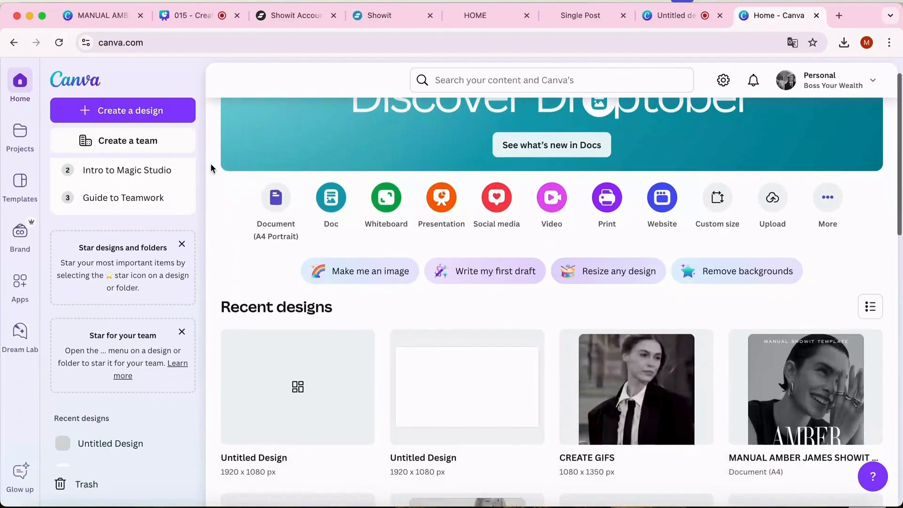
scroll(210, 162, "up", 2)
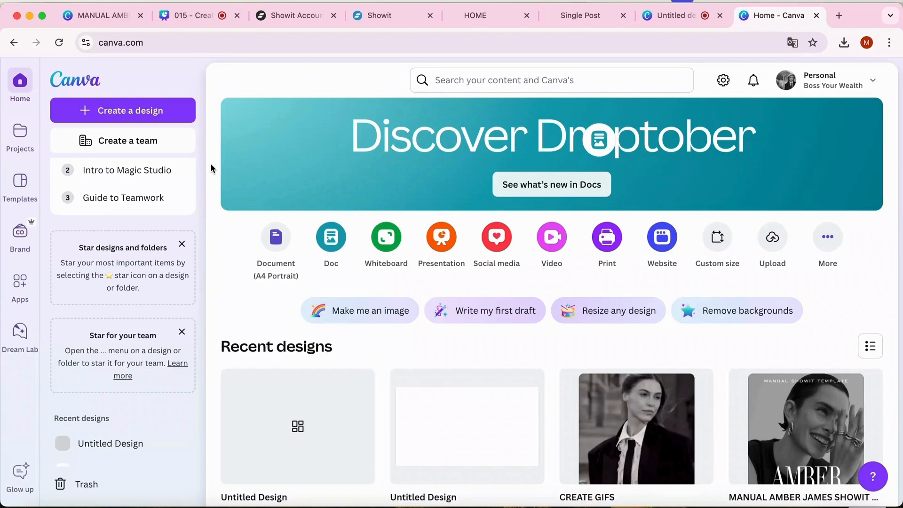
Create a new custom-size design of 1920 × 1080 px
left_click(161, 116)
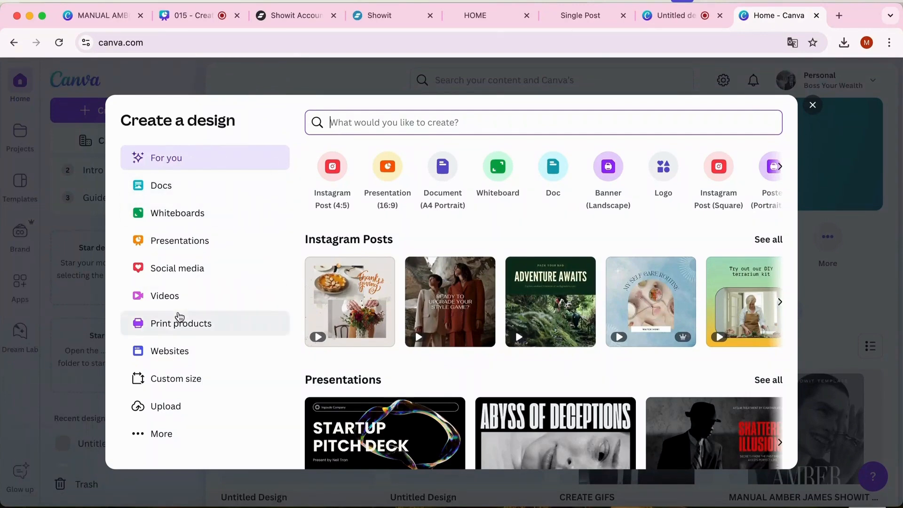
left_click(168, 381)
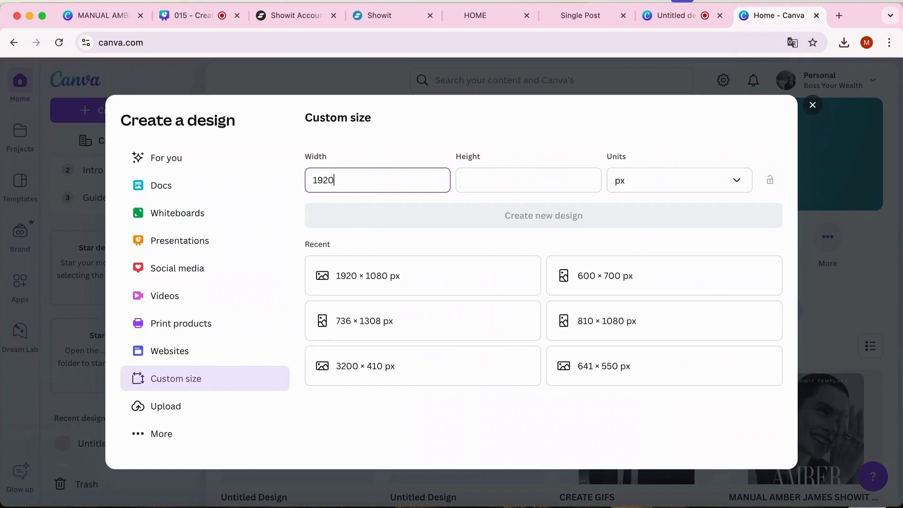
left_click(487, 181)
type("10")
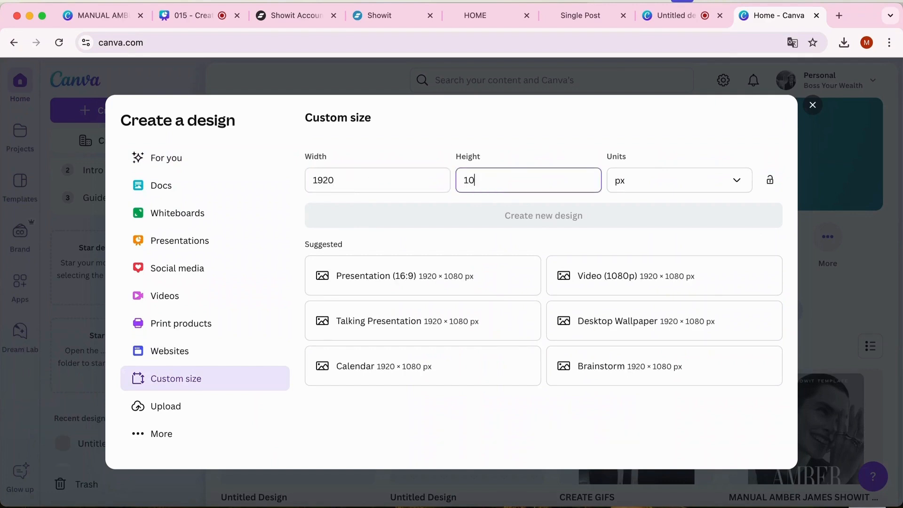
type("80")
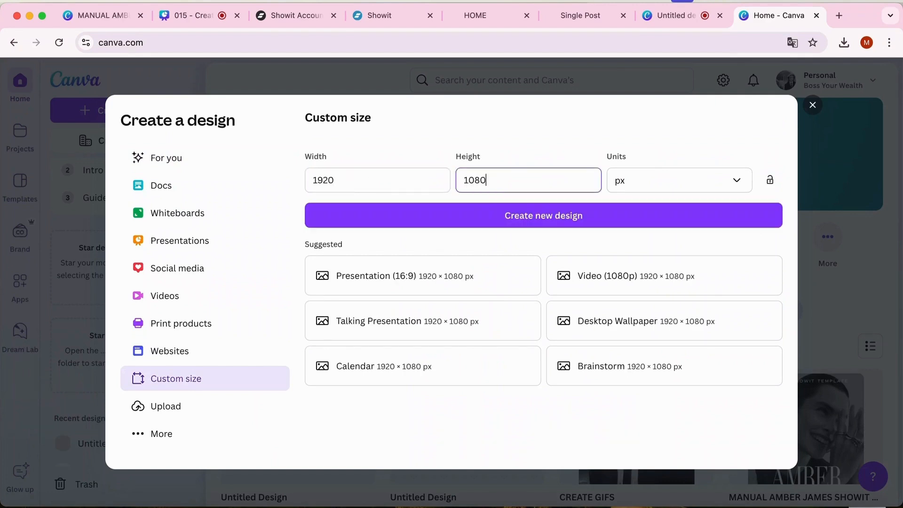
left_click(568, 216)
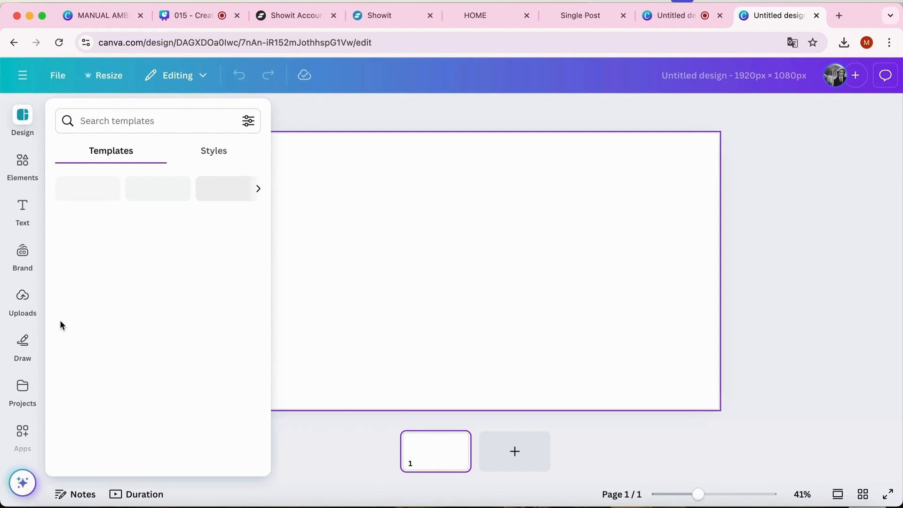
Add the 44.4-second black-and-white portrait video of the woman in a dark suit from the uploaded videos to the page
left_click(22, 299)
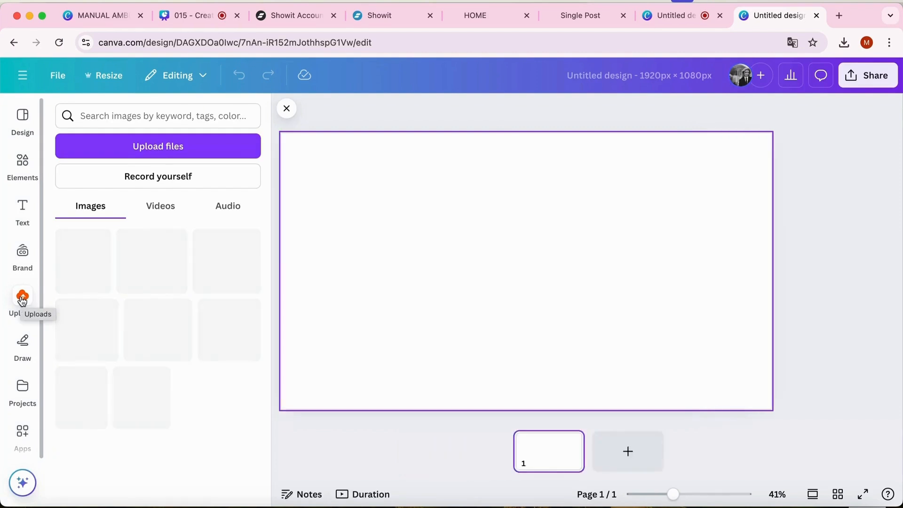
left_click(167, 208)
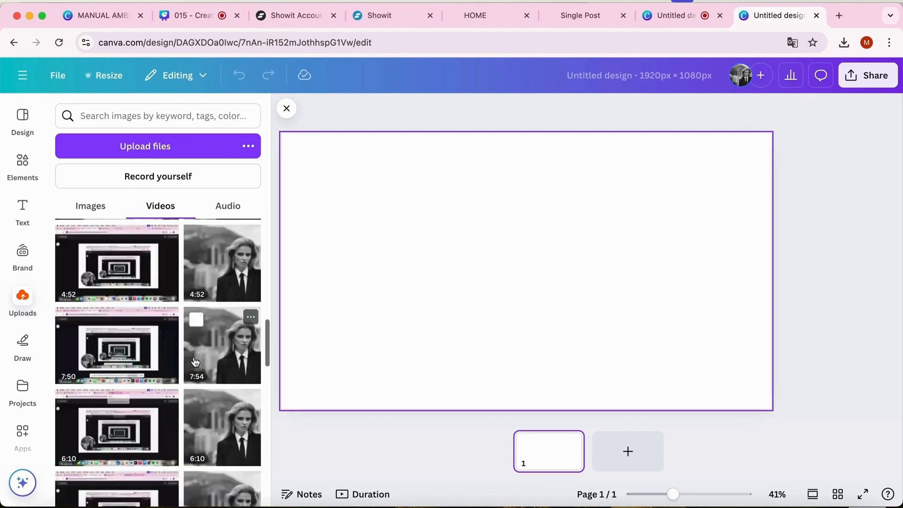
scroll(195, 362, "down", 5)
scroll(194, 360, "down", 10)
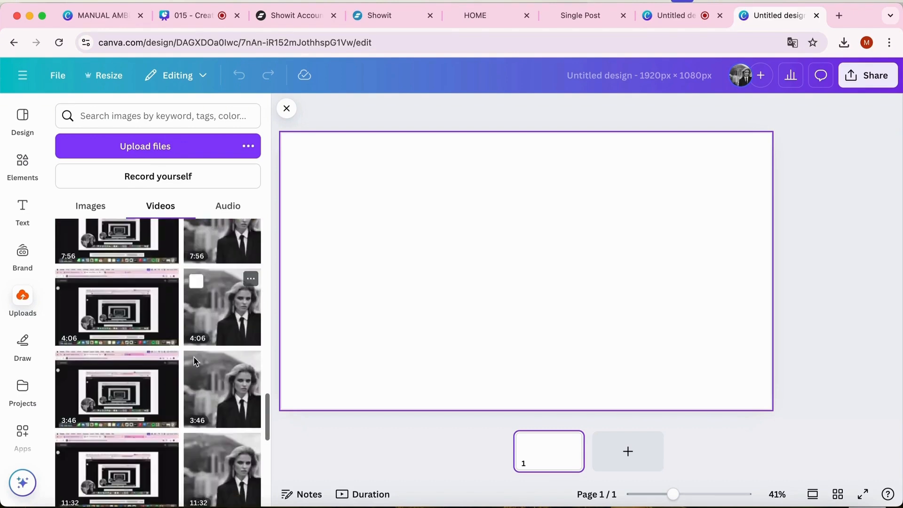
left_click(199, 322)
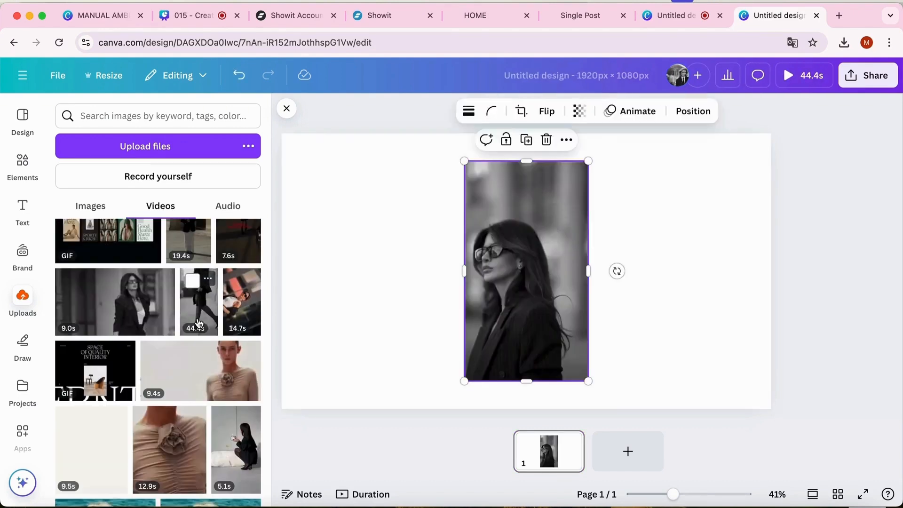
left_click(687, 279)
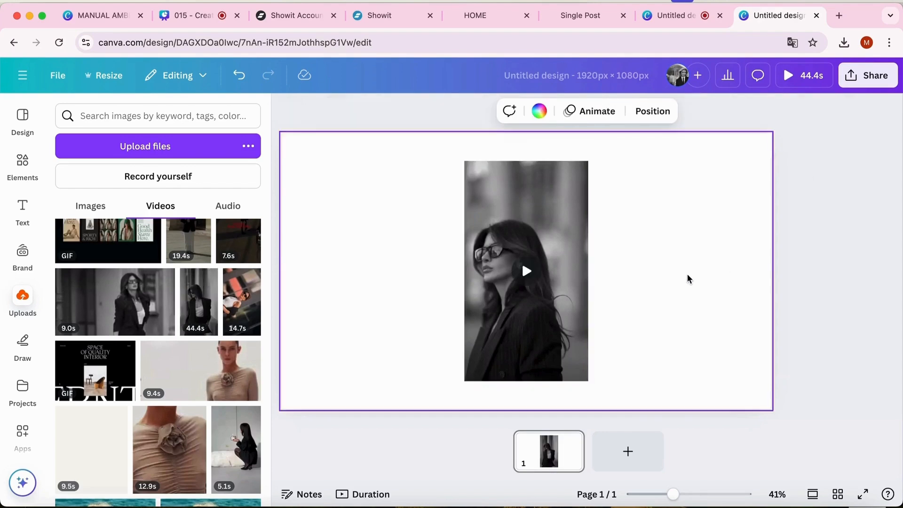
Preview the video on the page and pause it at the balcony shot
left_click(525, 271)
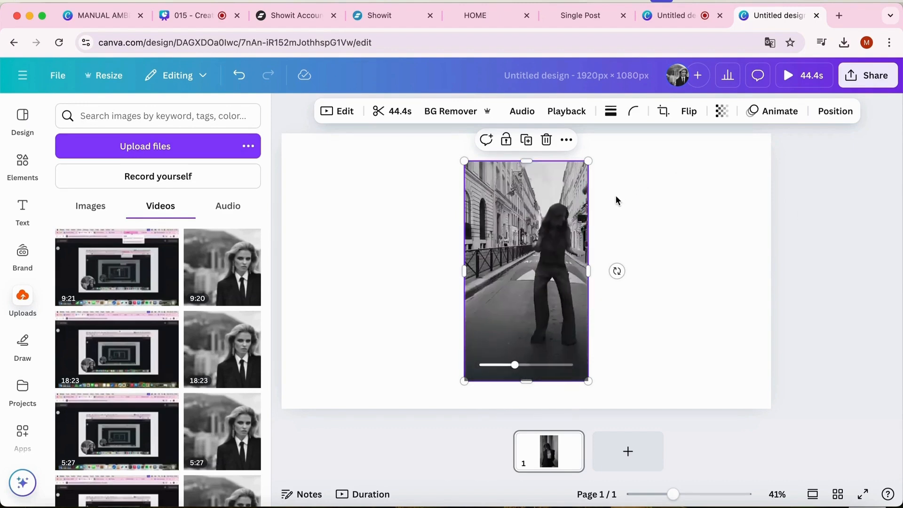
mouse_move(552, 256)
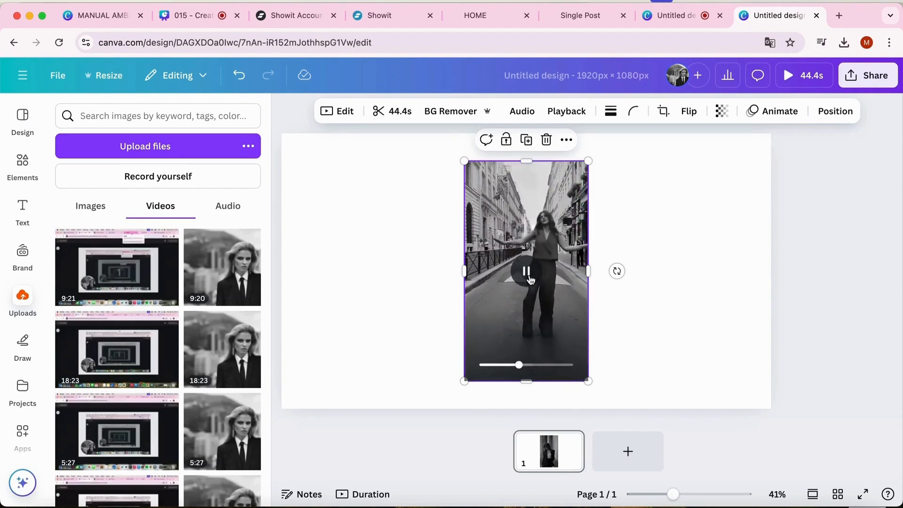
left_click(527, 273)
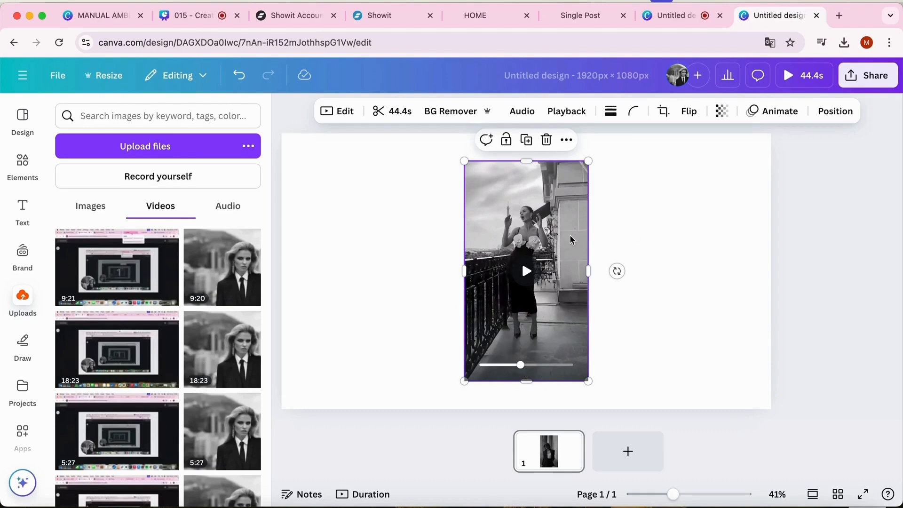
Move the portrait video to the page's top-left corner and stretch its frame to fill the whole 1920 × 1080 px page
left_click_drag(568, 238, 390, 216)
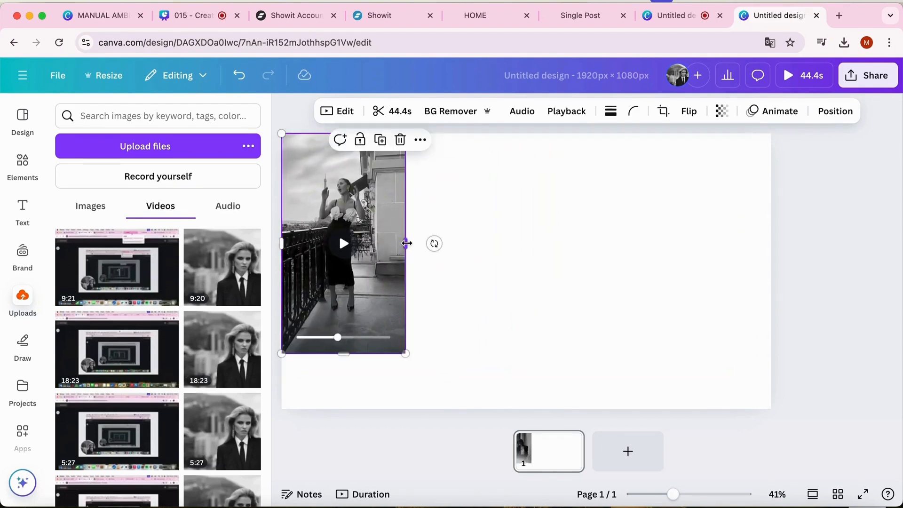
left_click_drag(407, 243, 763, 209)
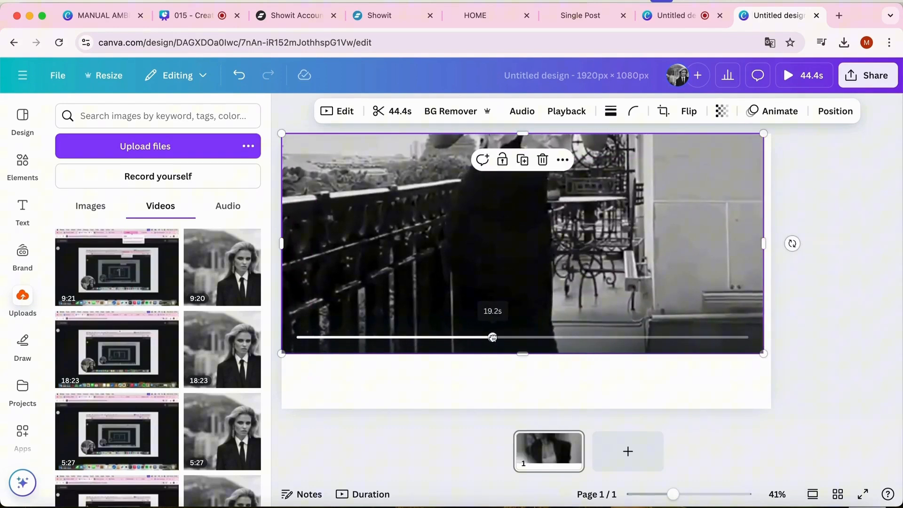
left_click_drag(492, 337, 351, 337)
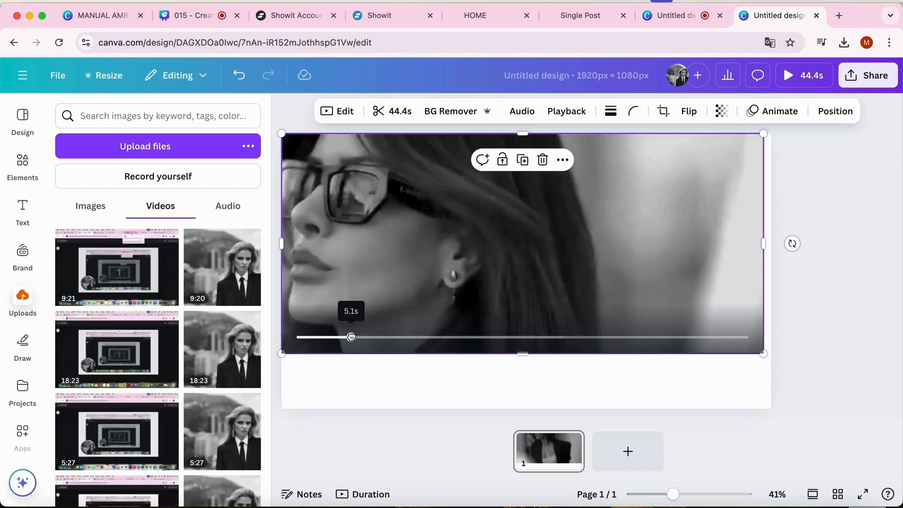
left_click_drag(351, 337, 351, 337)
left_click_drag(765, 241, 771, 242)
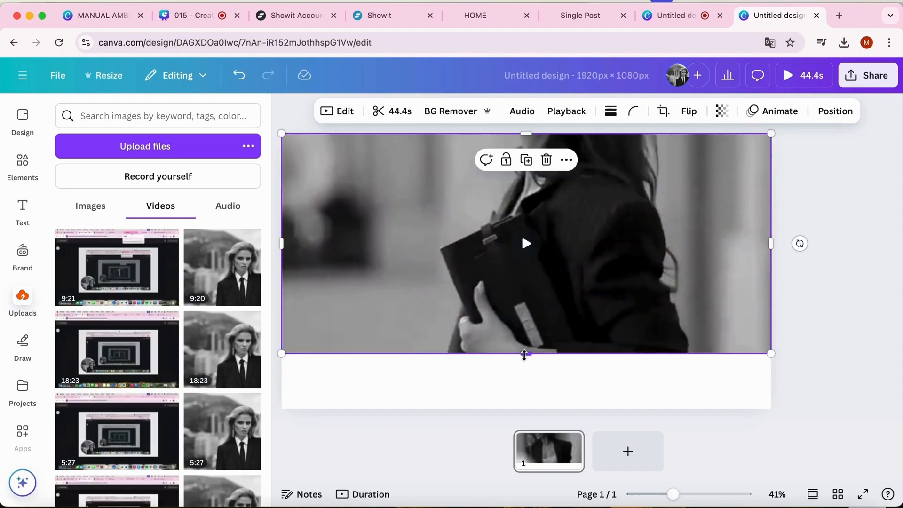
left_click_drag(525, 366, 525, 421)
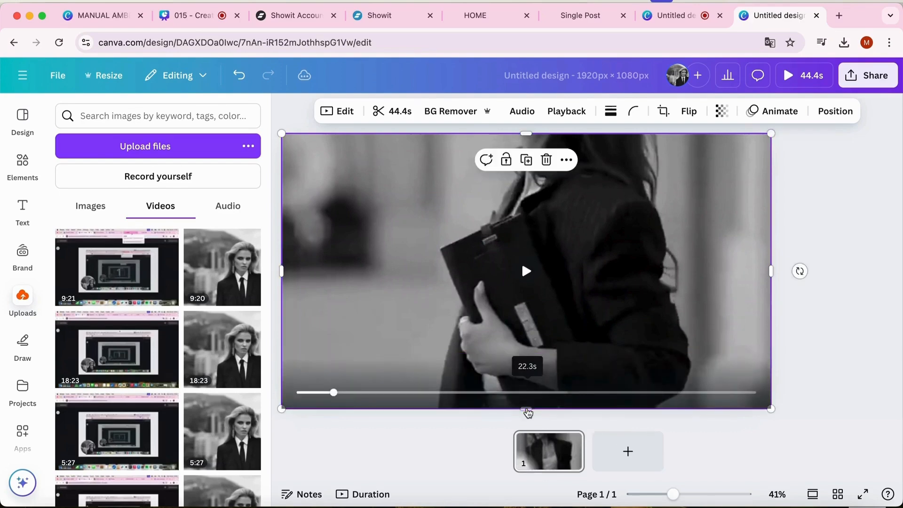
Reposition the footage inside its 16:9 crop frame so the woman's face and shoulders are in view
double_click(426, 324)
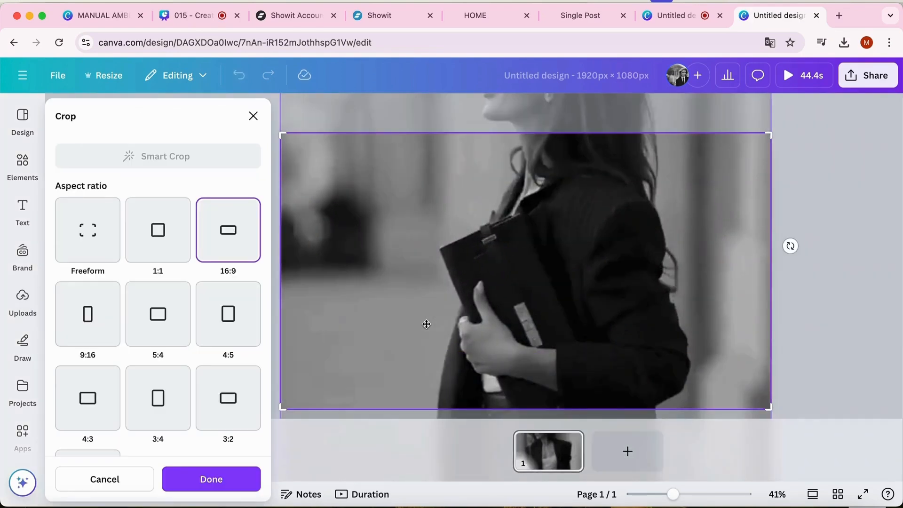
left_click_drag(426, 324, 425, 404)
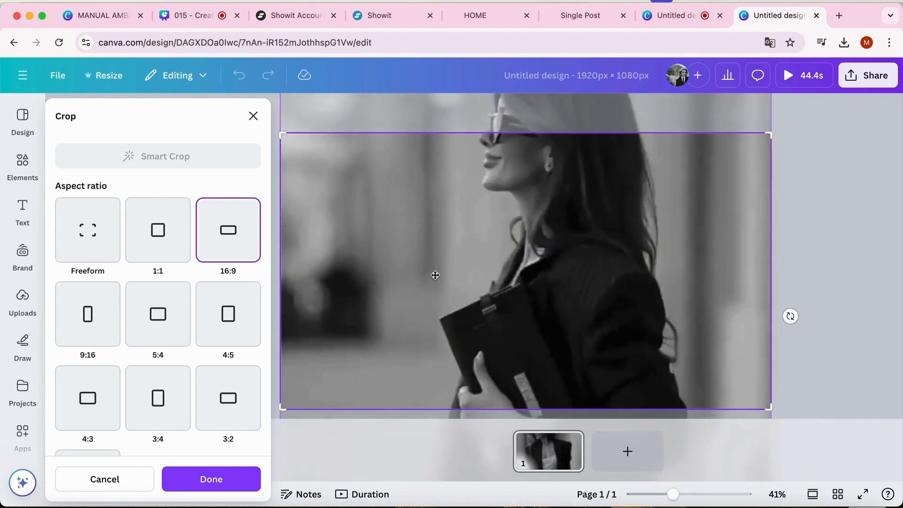
left_click_drag(436, 273, 439, 334)
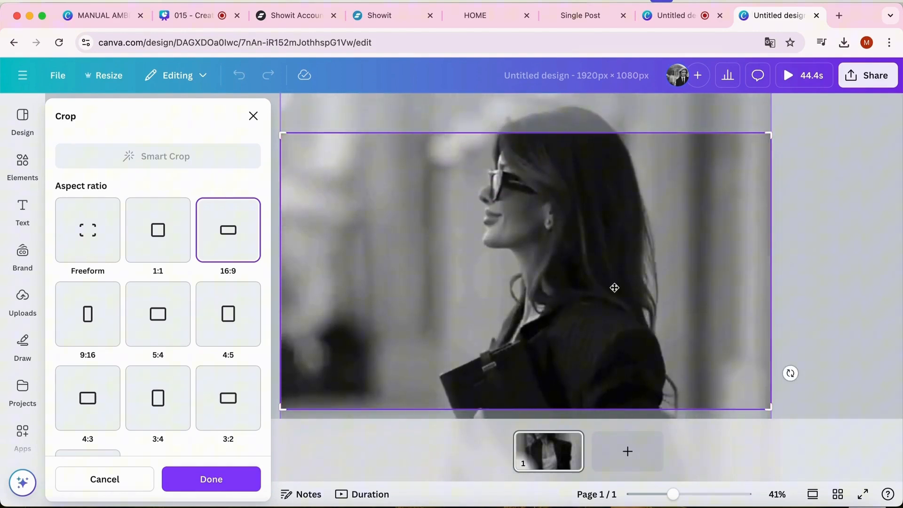
left_click(846, 239)
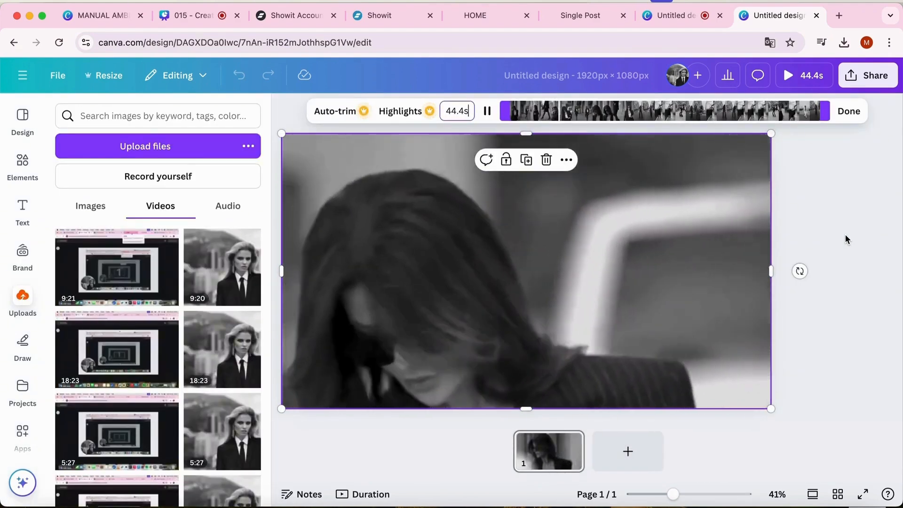
left_click(592, 254)
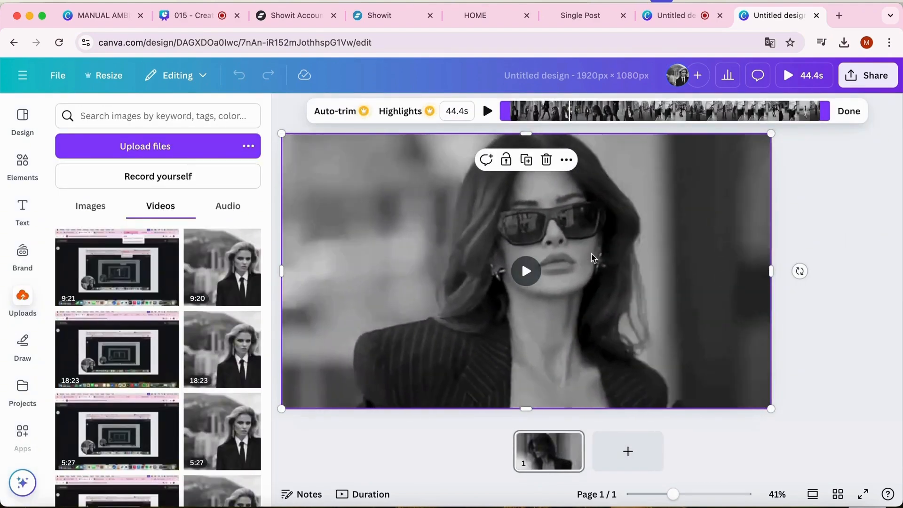
double_click(592, 255)
left_click_drag(591, 249, 636, 228)
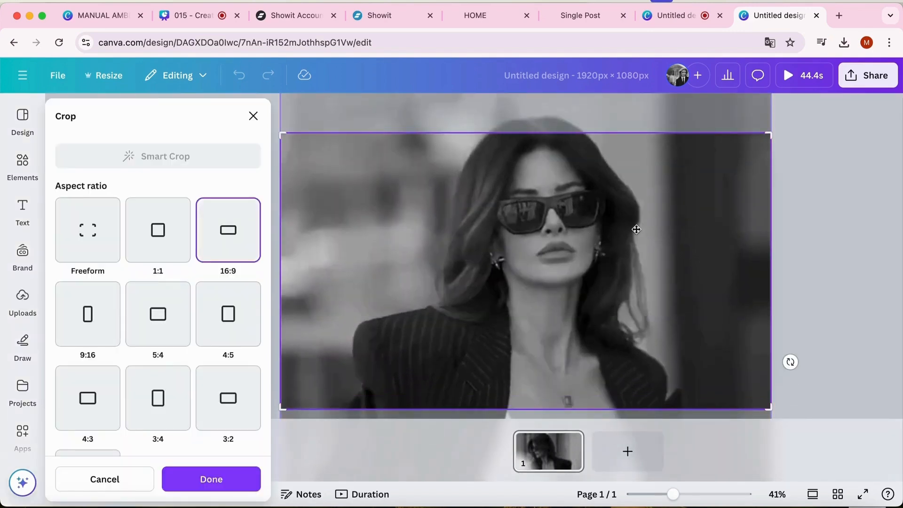
left_click(858, 221)
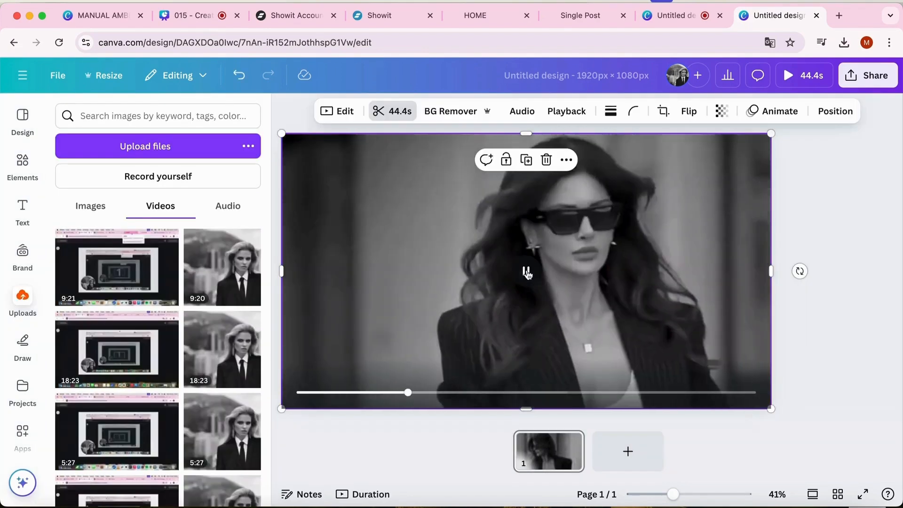
Pause the video at the shot of the woman in a blazer and white top, and duplicate the page
left_click(526, 272)
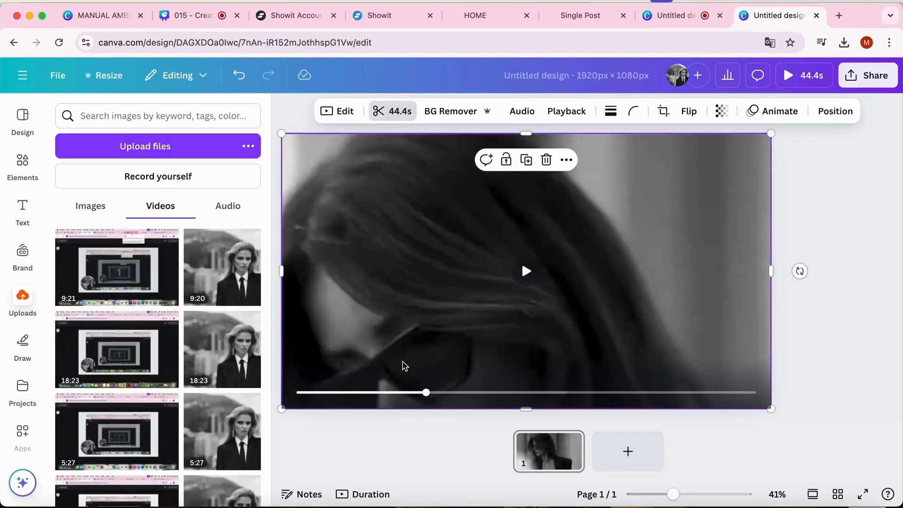
left_click_drag(427, 393, 399, 394)
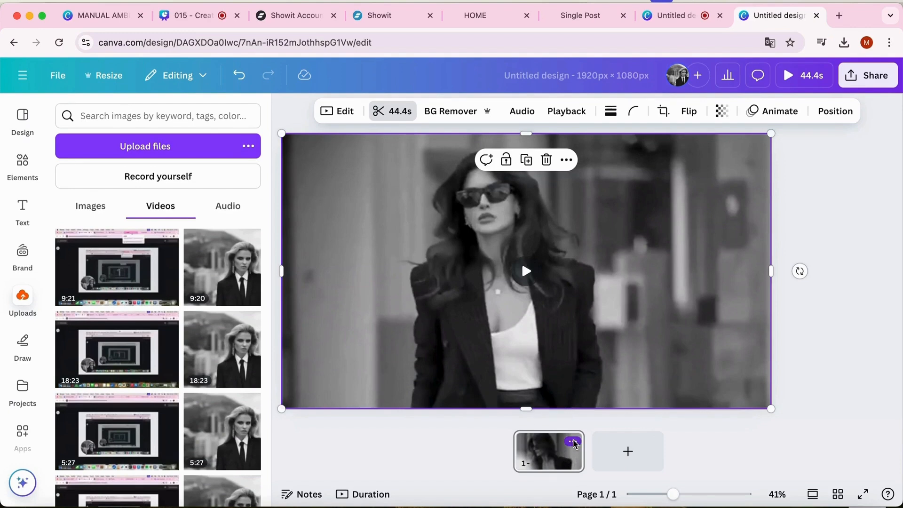
left_click(573, 443)
left_click(631, 239)
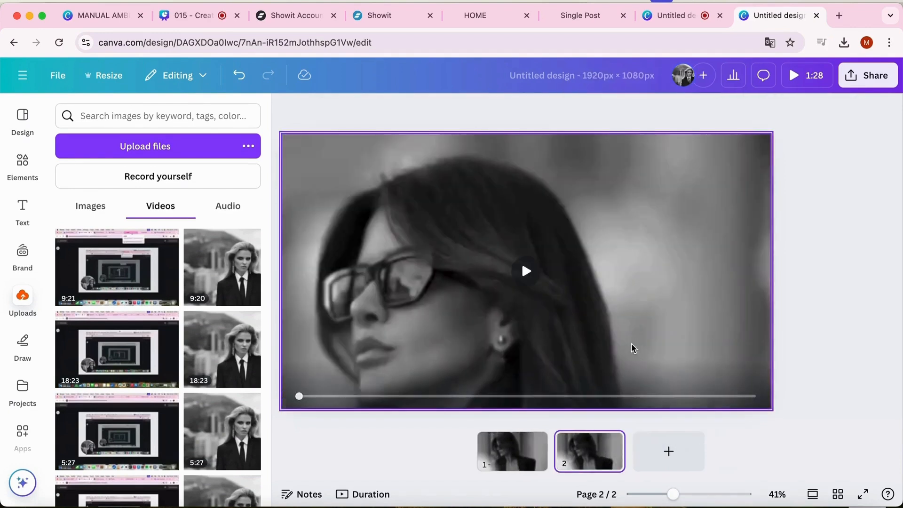
Trim the video on page 1 to a 1.2-second clip of the standing woman near the start of the footage
left_click(518, 462)
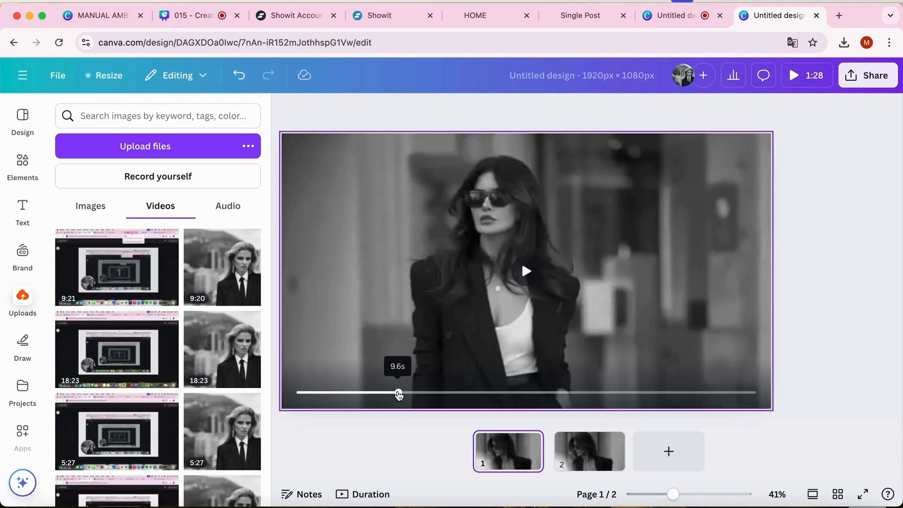
left_click_drag(398, 392, 312, 396)
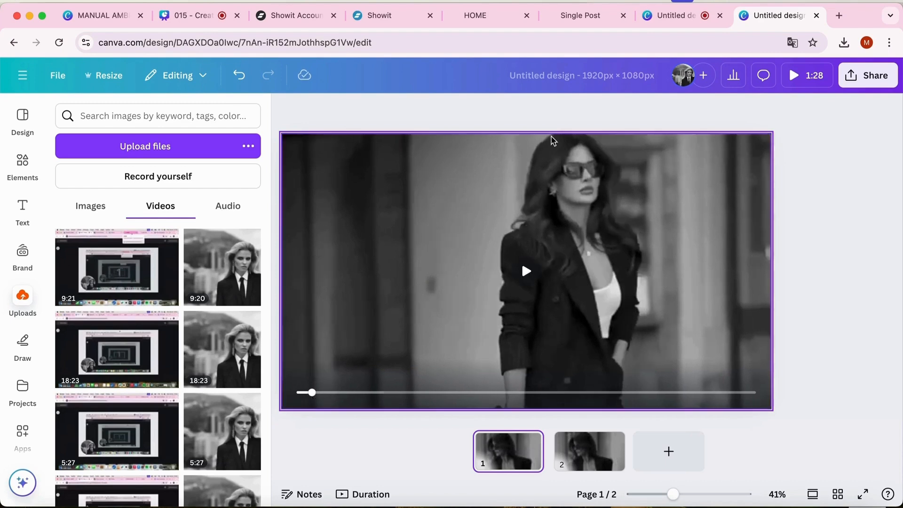
left_click(455, 202)
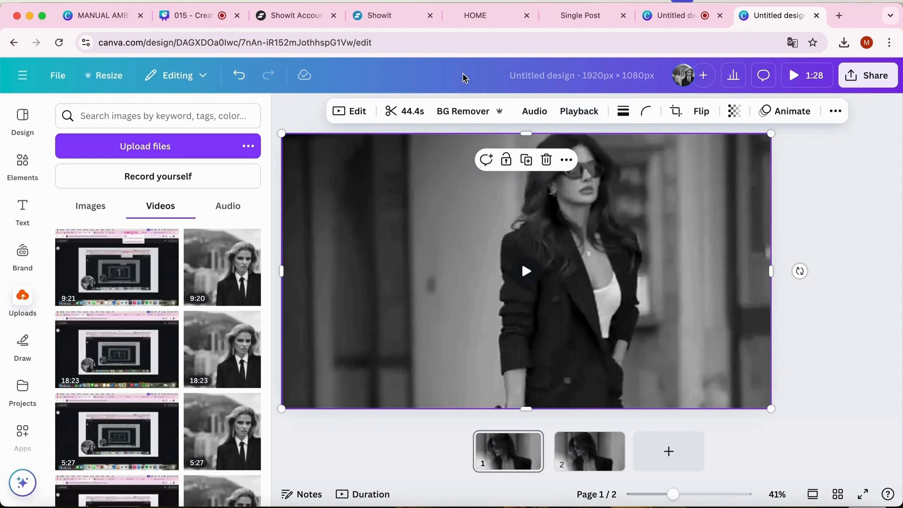
left_click(400, 111)
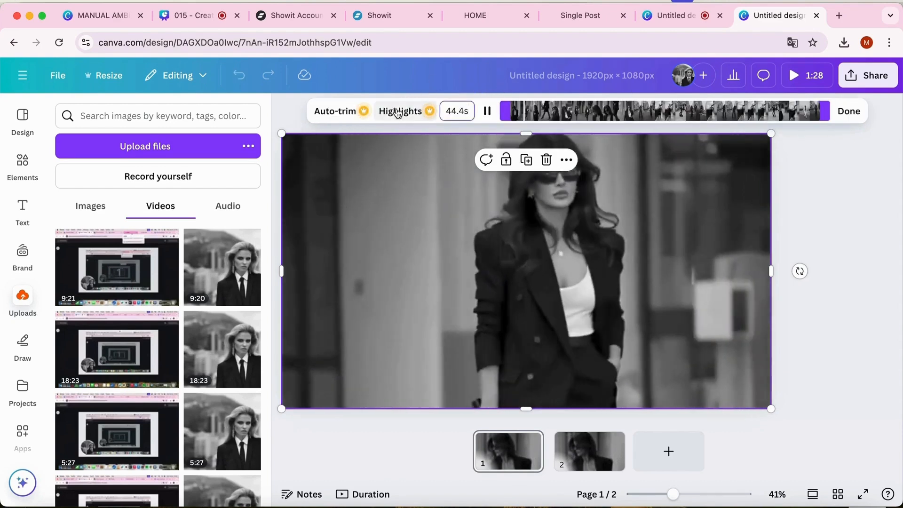
left_click(488, 113)
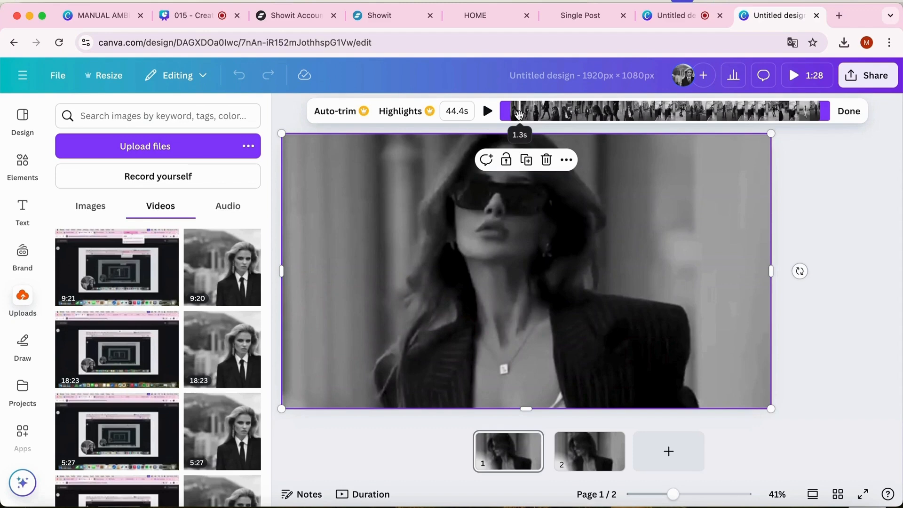
left_click_drag(506, 113, 512, 114)
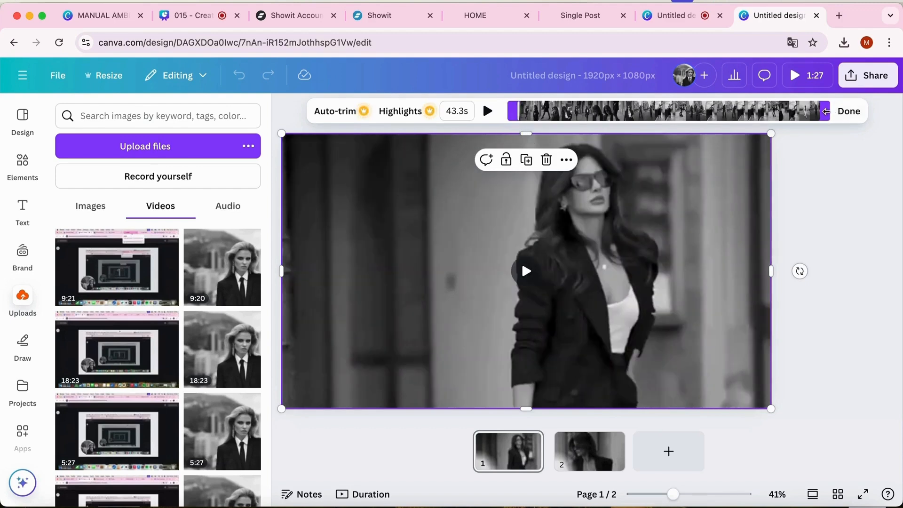
left_click_drag(825, 111, 534, 128)
left_click_drag(534, 128, 530, 129)
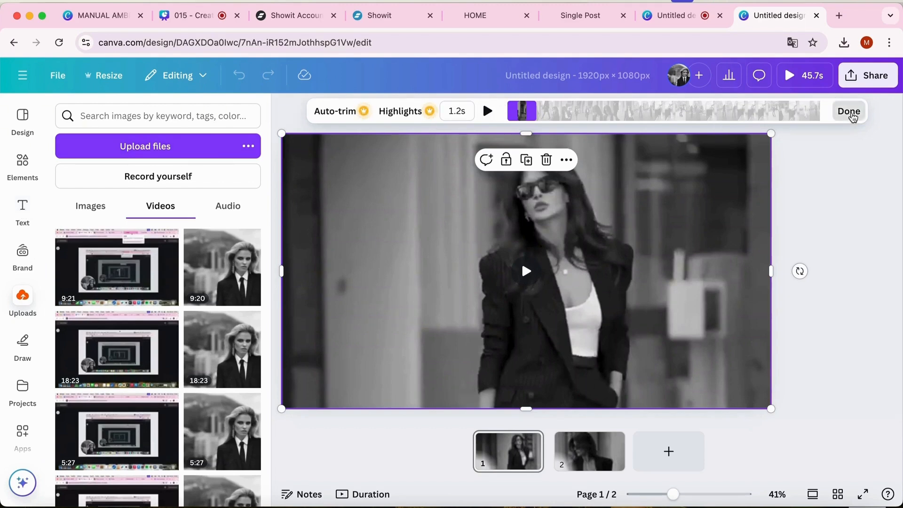
left_click(846, 111)
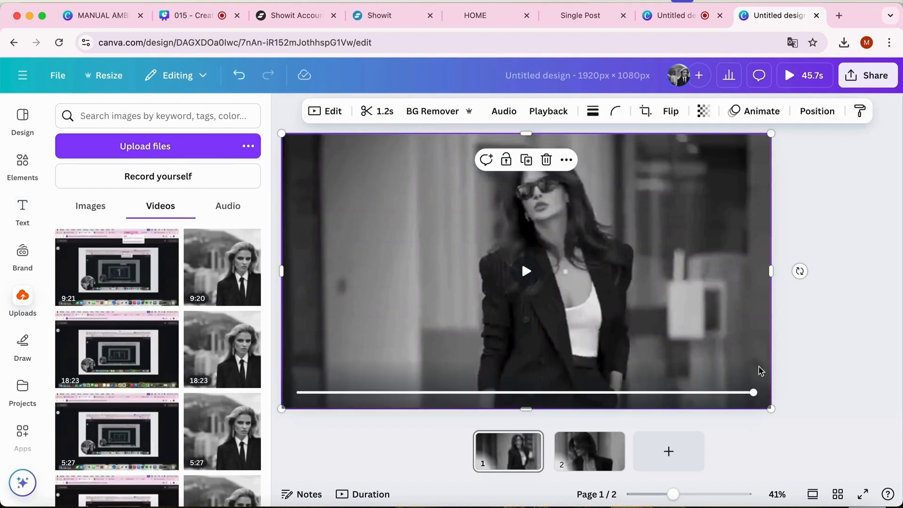
Preview the trimmed clip on page 1 and shorten its end to a duration of 1.0 s
left_click_drag(753, 392, 299, 395)
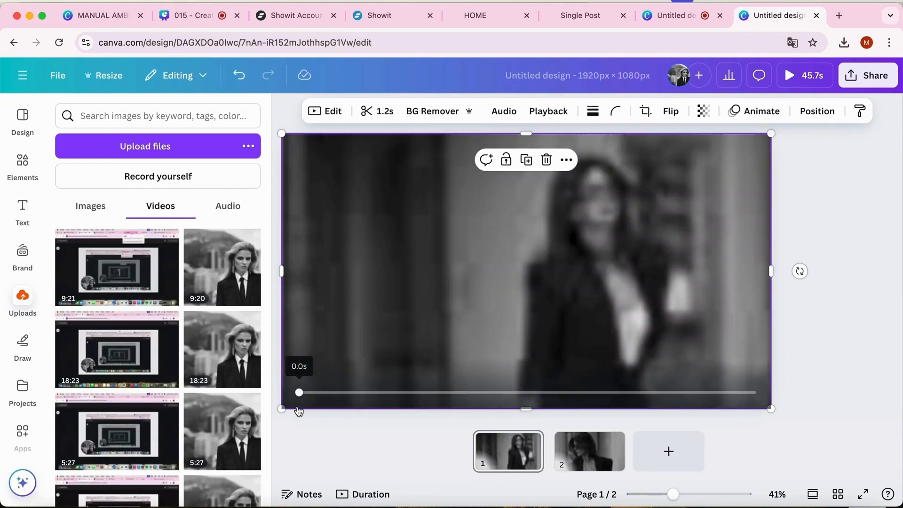
left_click(525, 270)
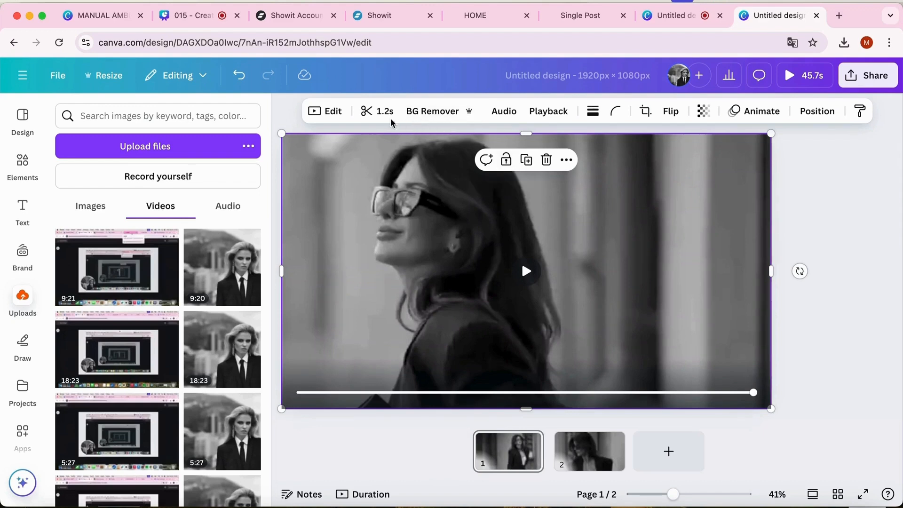
left_click(379, 113)
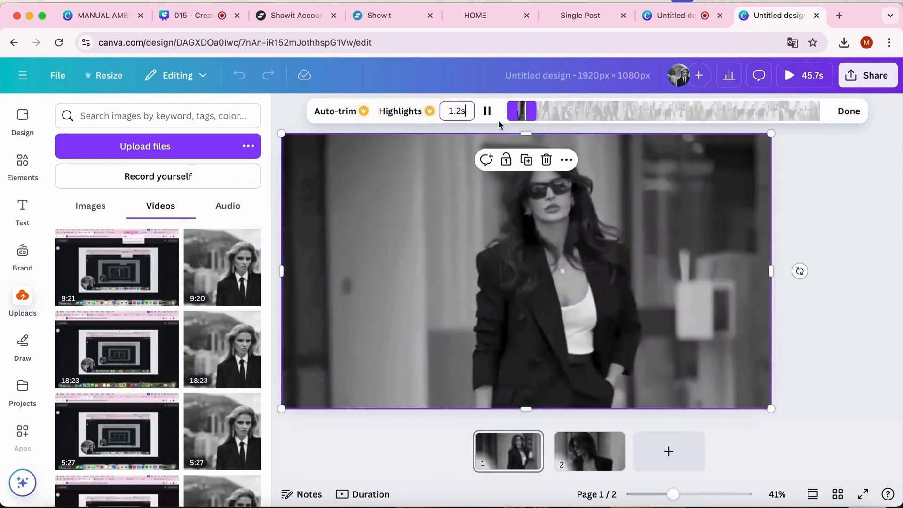
left_click_drag(530, 111, 529, 109)
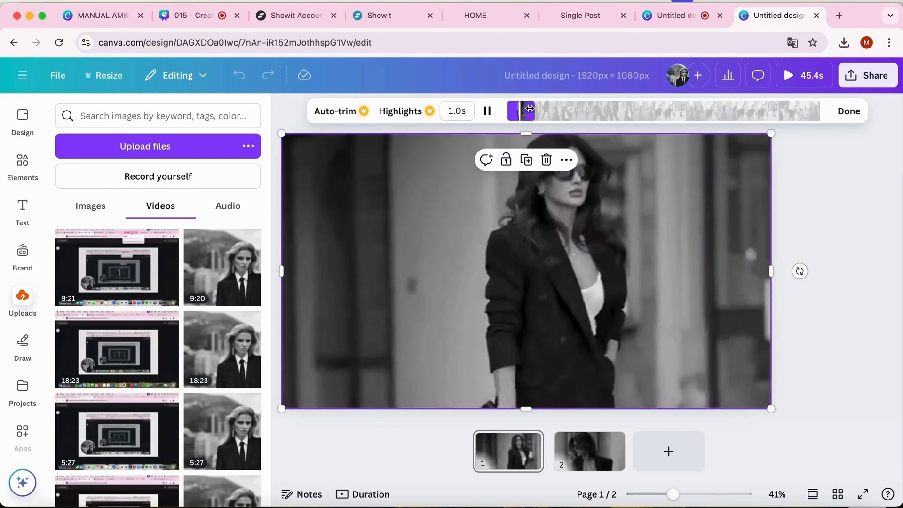
left_click(842, 114)
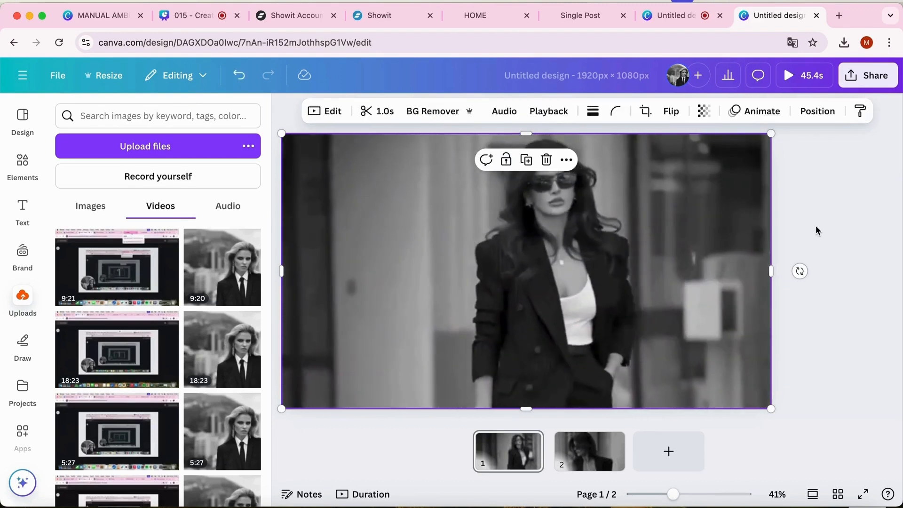
left_click(527, 272)
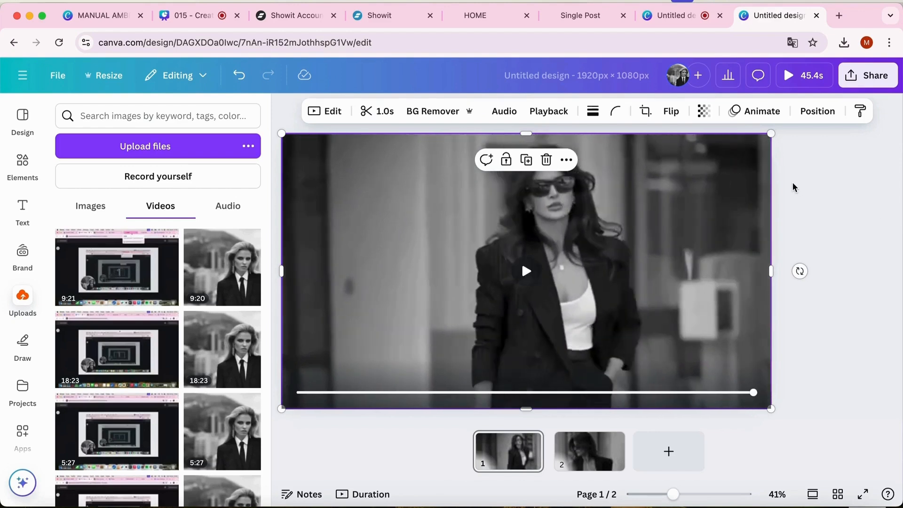
Shift the footage slightly upward within page 1's crop frame and play the clip to check it
double_click(655, 273)
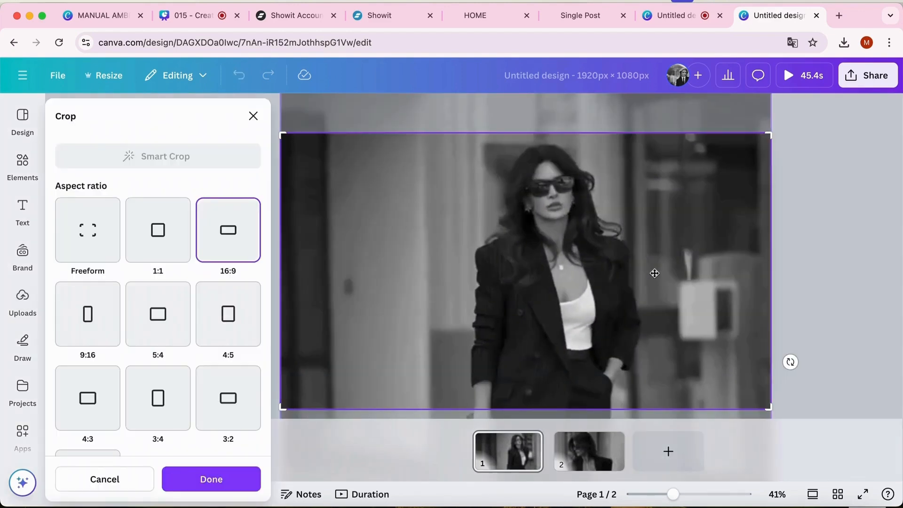
left_click_drag(654, 268, 656, 250)
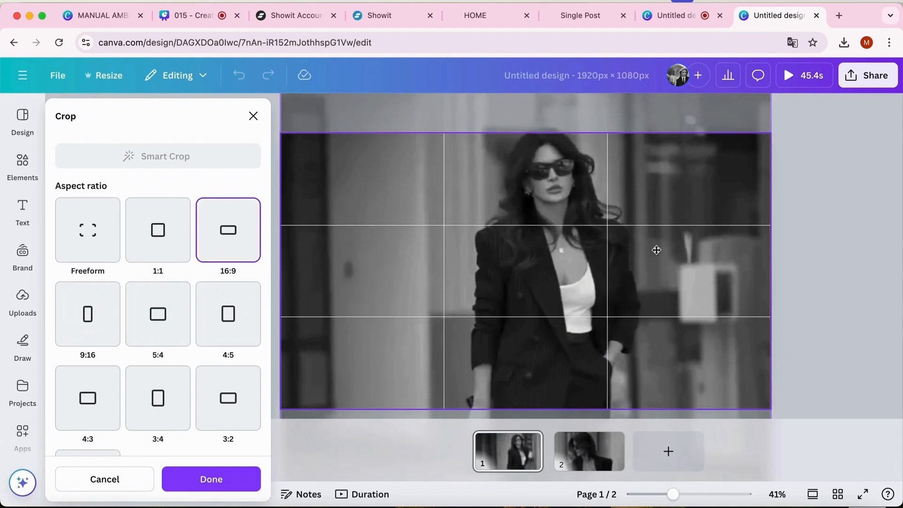
left_click(852, 255)
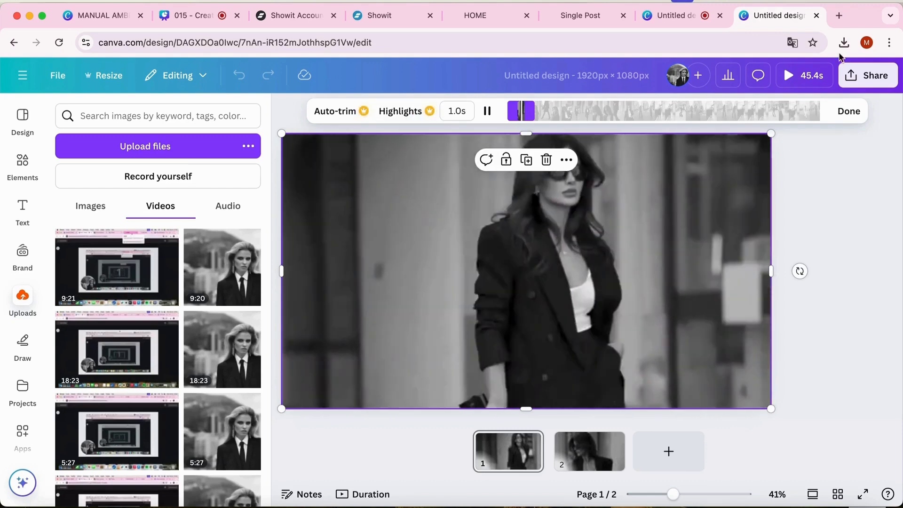
left_click(846, 112)
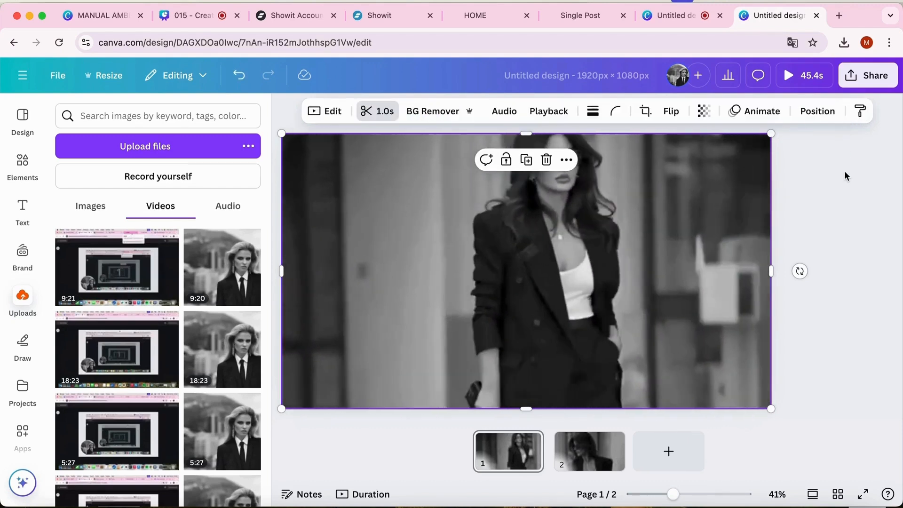
left_click(526, 271)
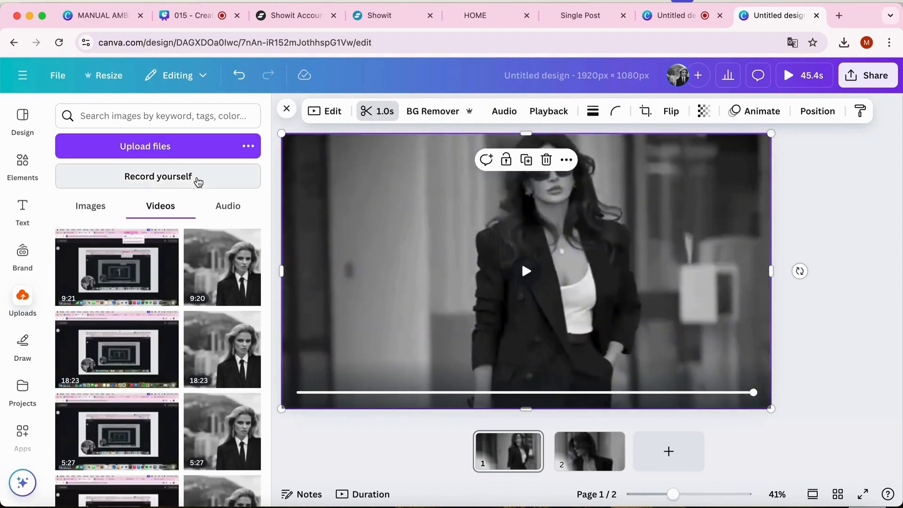
Add a Brand Kit Title text to page 1 and enlarge it to font size 224
left_click(24, 210)
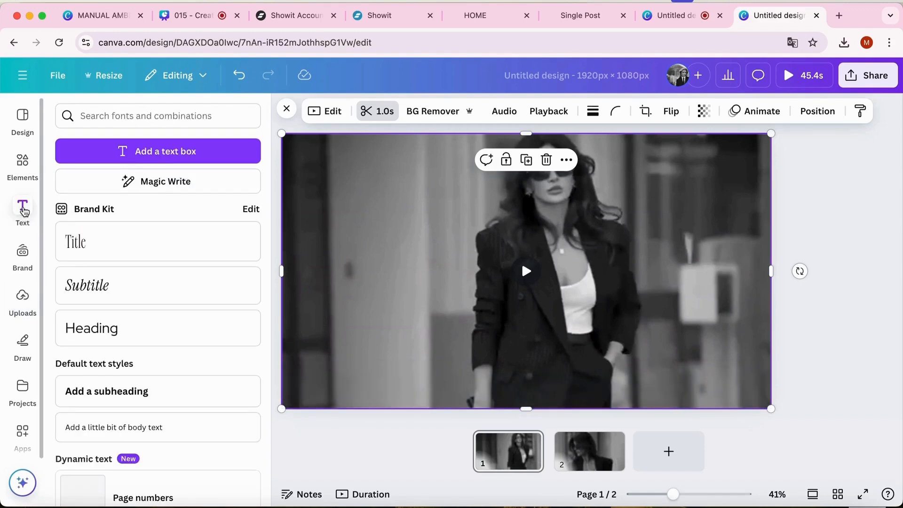
left_click(124, 253)
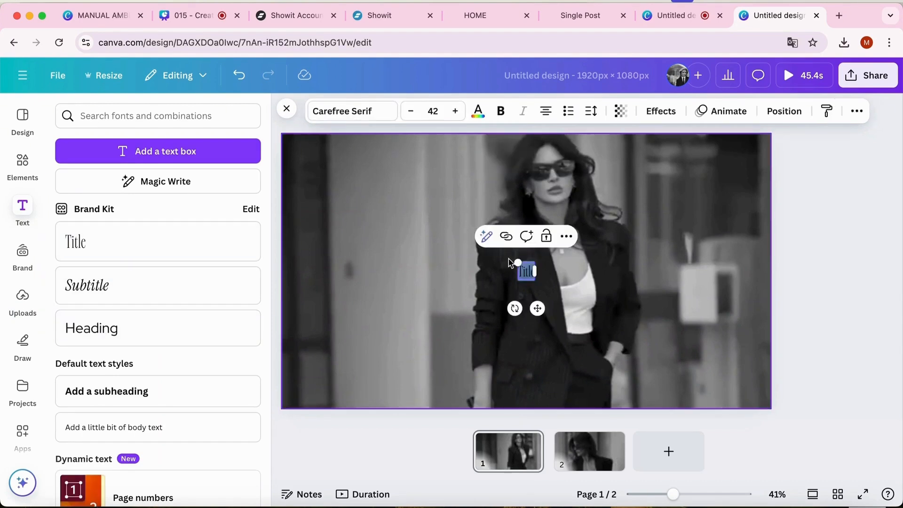
left_click_drag(516, 261, 446, 188)
Replace the title's placeholder text with "Become That" on the first line and "Stylish Woman" on the second
left_click(529, 249)
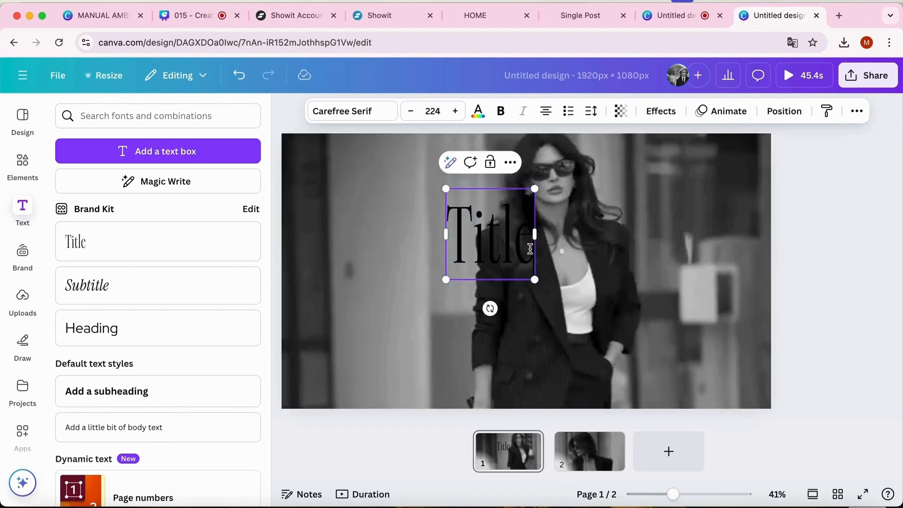
key("BackSpace")
key("BackSpace")
key("BackSpace")
key("BackSpace")
key("BackSpace")
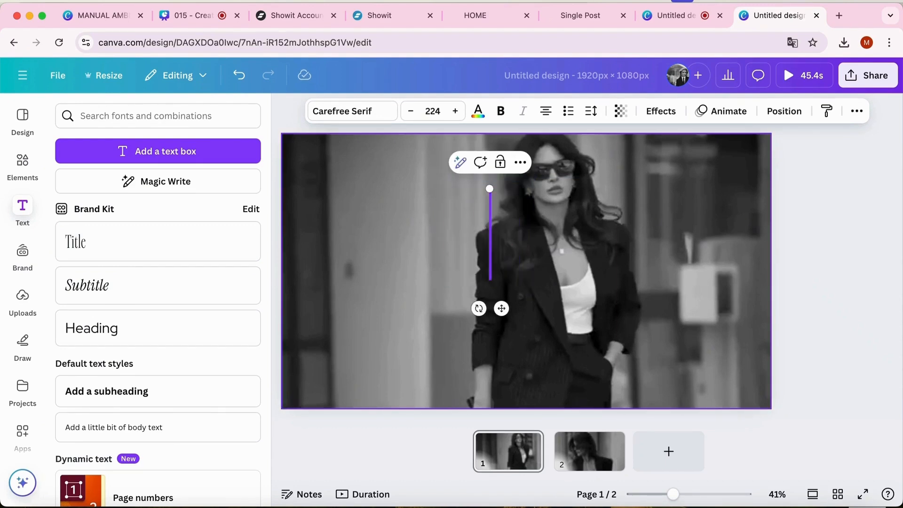
type("Become That")
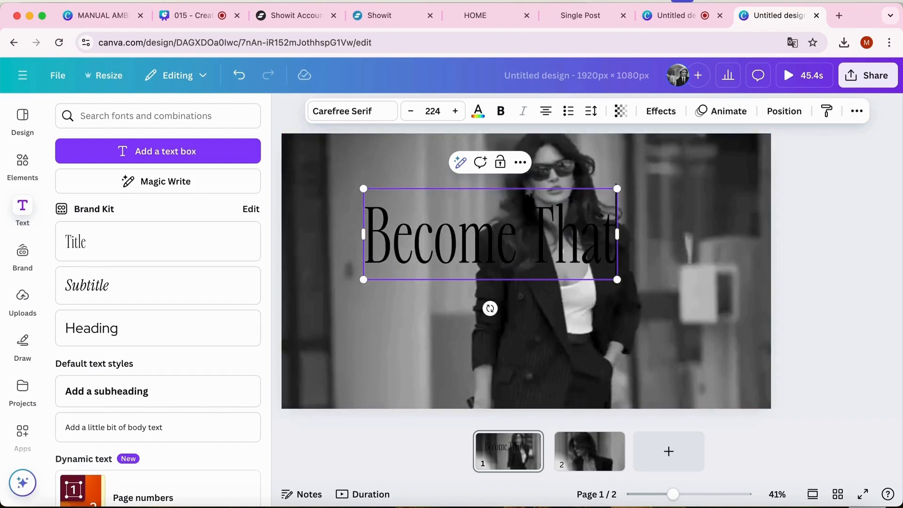
key("Return")
type("Sty")
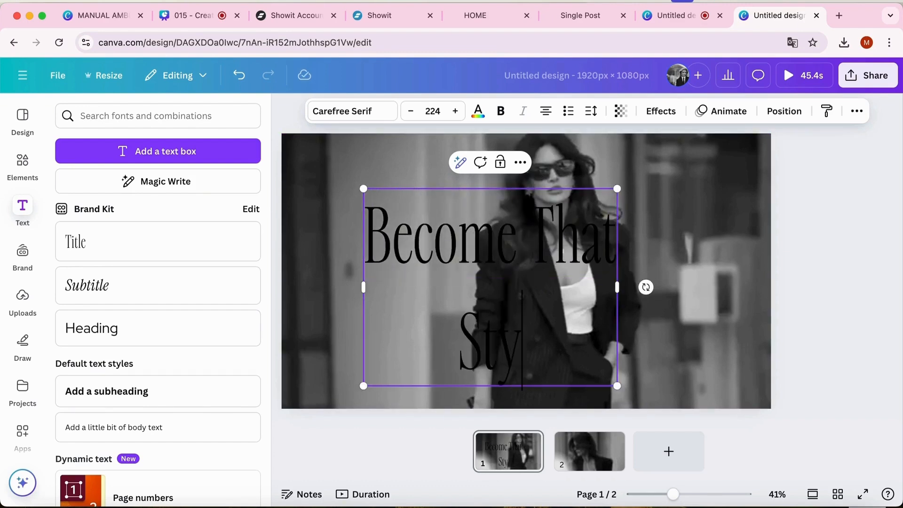
type("lish Woman")
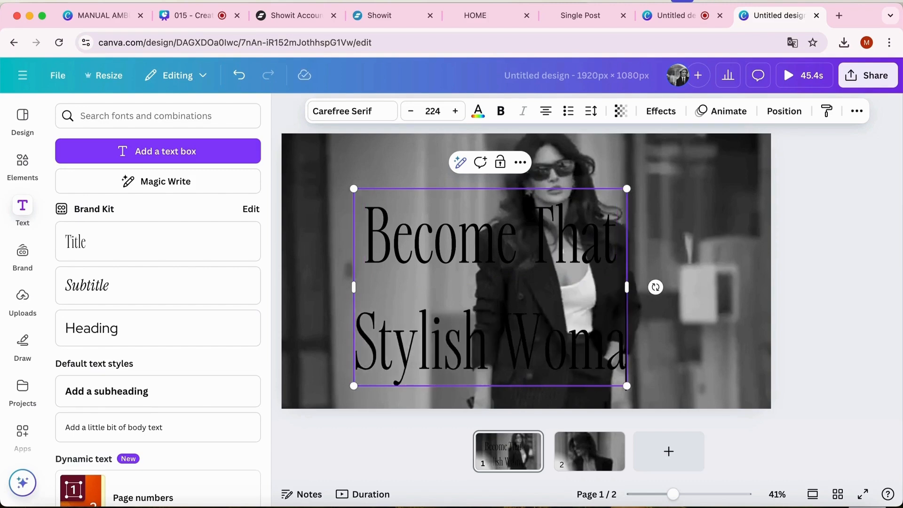
Reduce the line spacing of the headline to 0.5
left_click(546, 113)
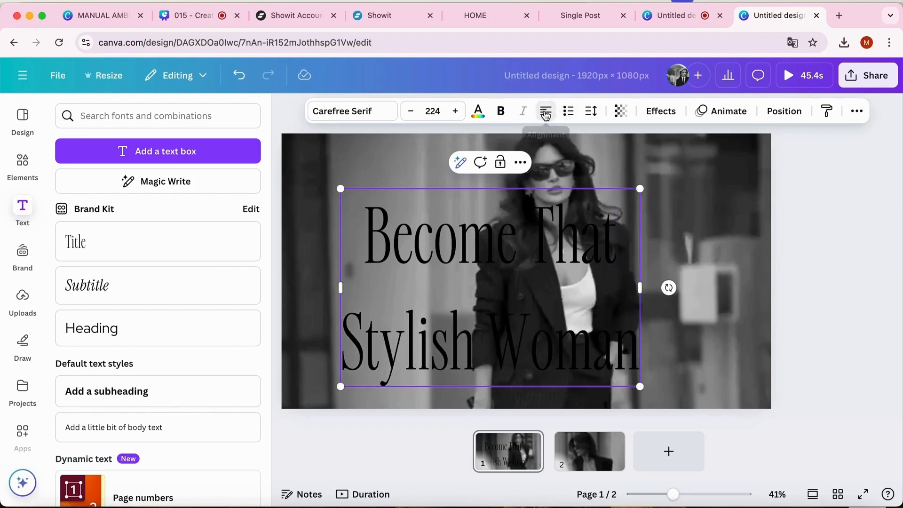
left_click(591, 113)
left_click_drag(570, 211, 521, 210)
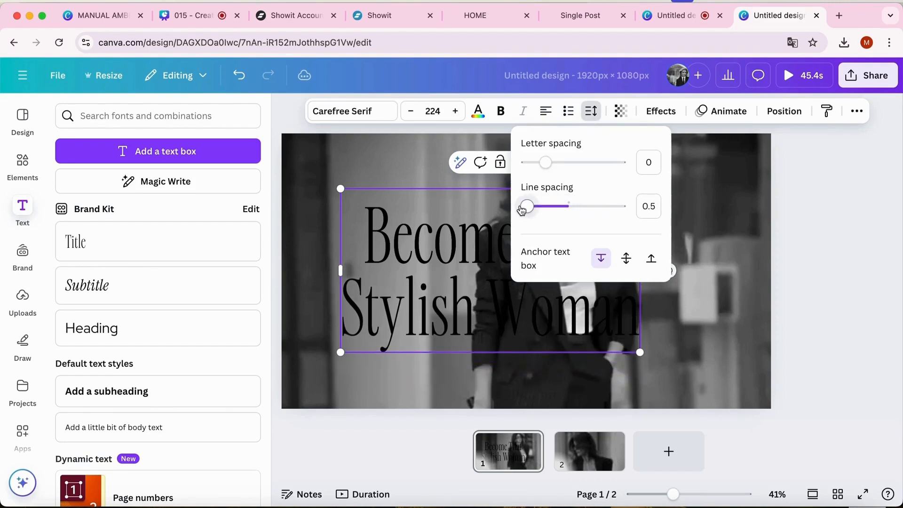
left_click(591, 118)
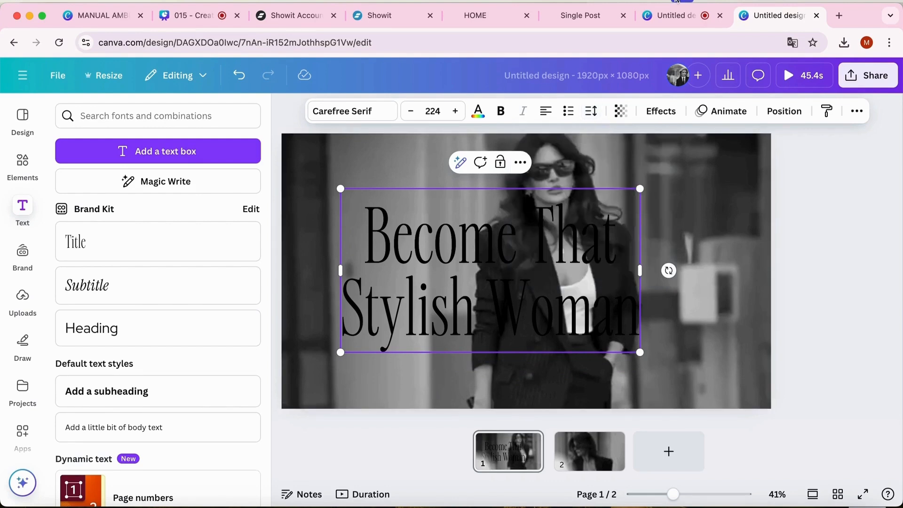
Recolor the whole two-line headline to white #ffffff
left_click(478, 115)
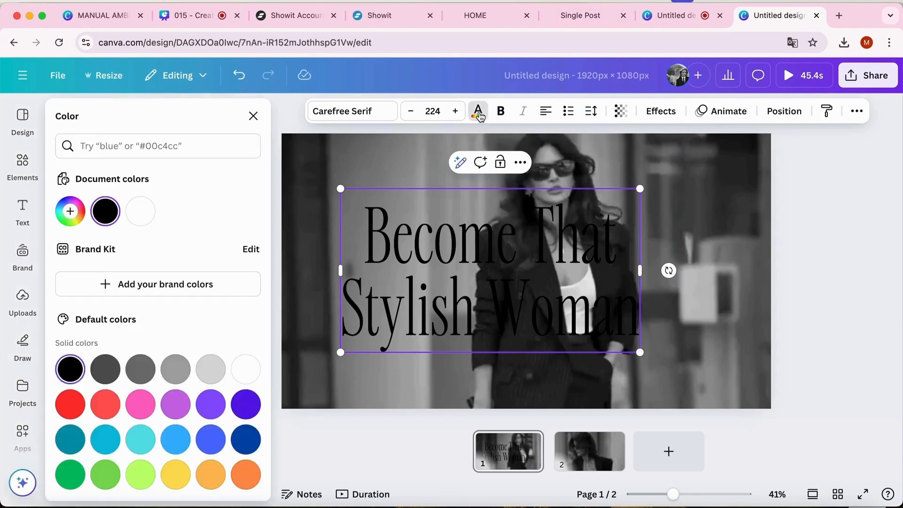
left_click(142, 214)
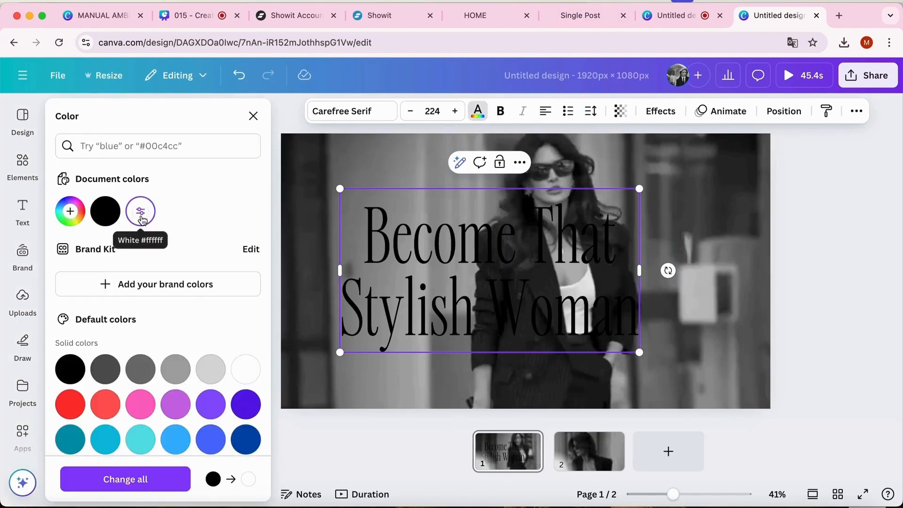
left_click_drag(367, 238, 631, 318)
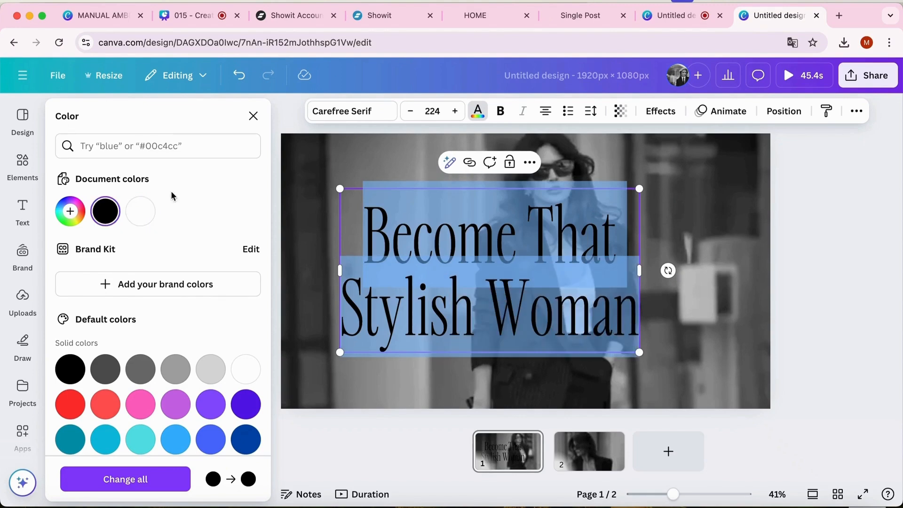
left_click(139, 210)
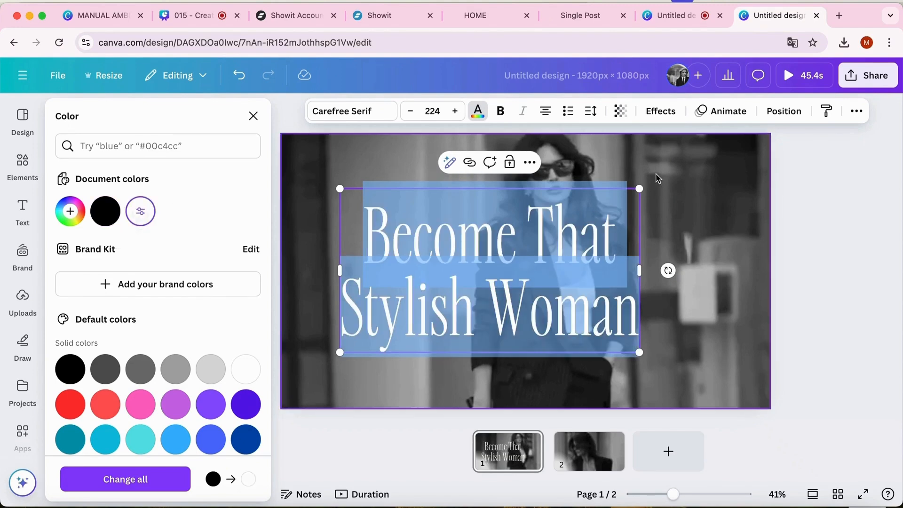
Try right and left alignment on the headline and set both lines to centered
left_click(548, 117)
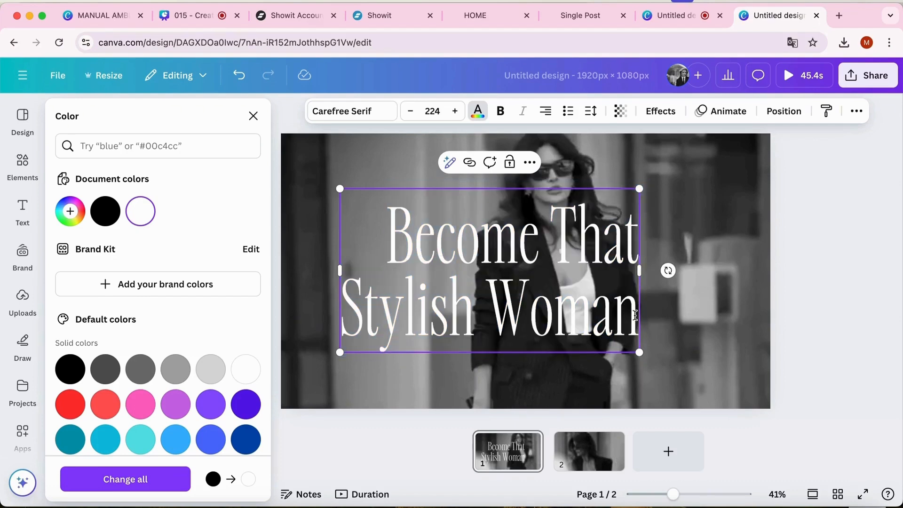
left_click_drag(631, 315, 390, 230)
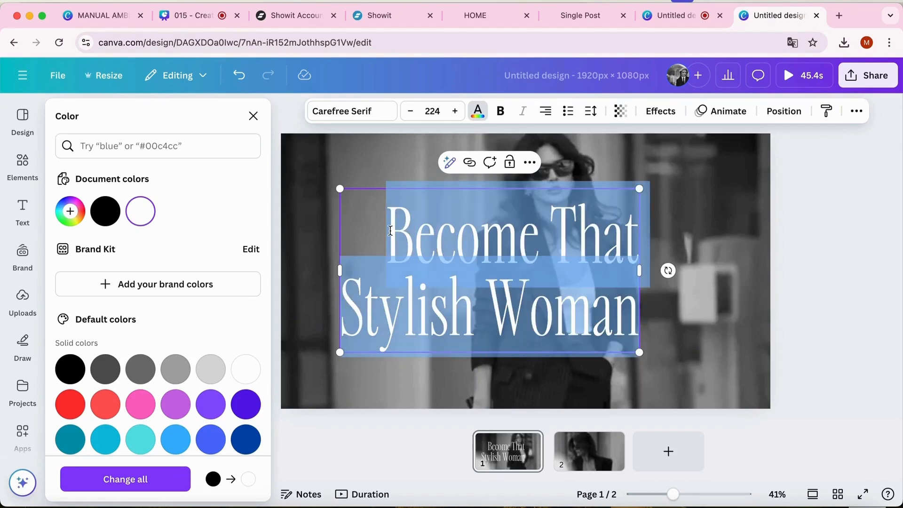
left_click(546, 112)
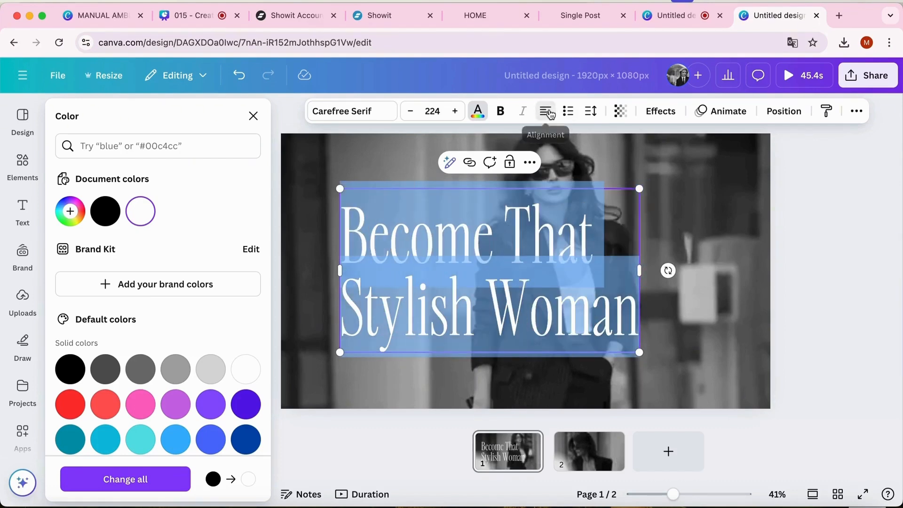
left_click(547, 113)
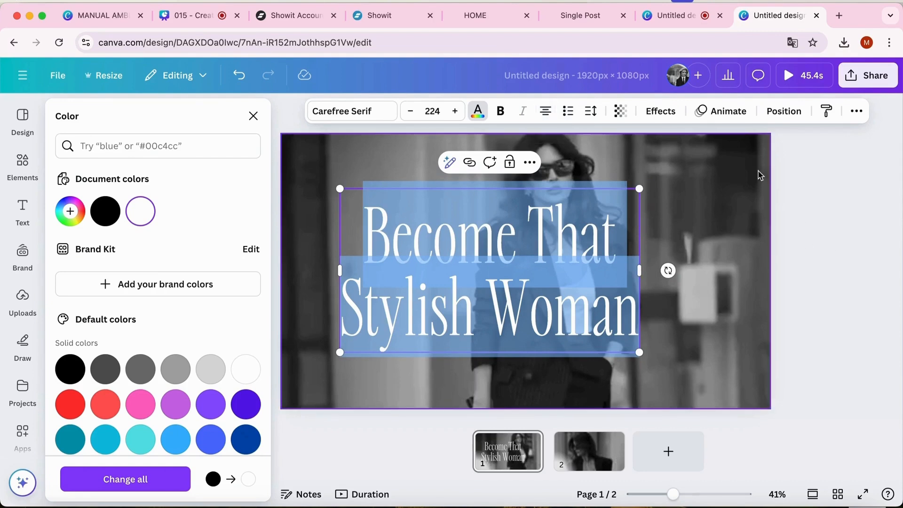
Set the headline's letter spacing to -36 and compare it in bold, keeping the regular weight
left_click(586, 116)
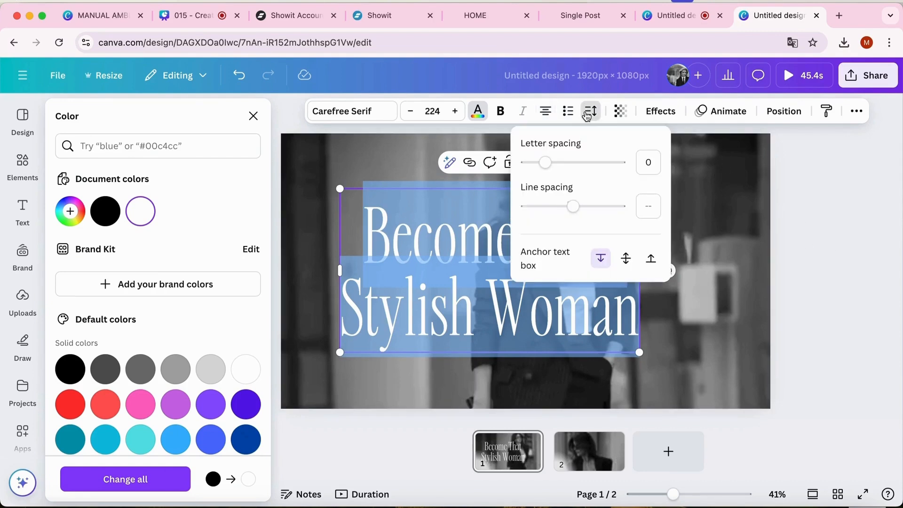
left_click_drag(545, 162, 542, 163)
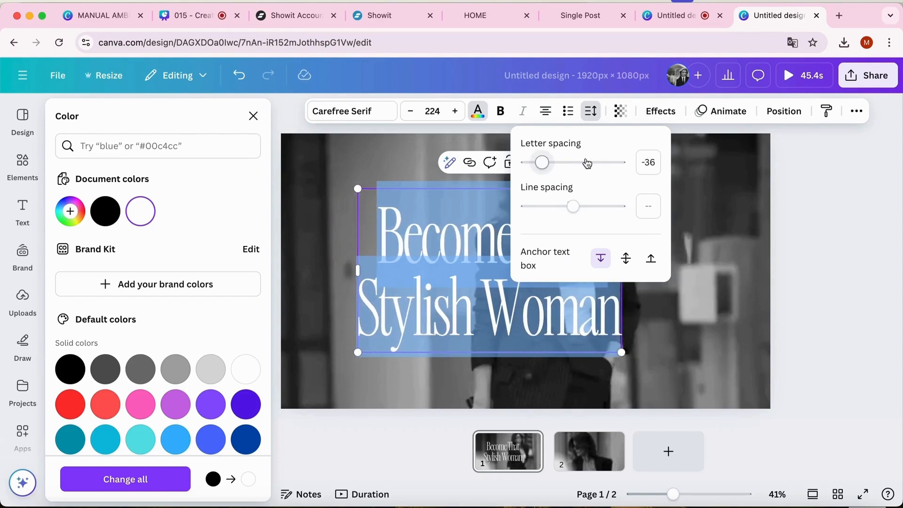
left_click(591, 112)
left_click(497, 112)
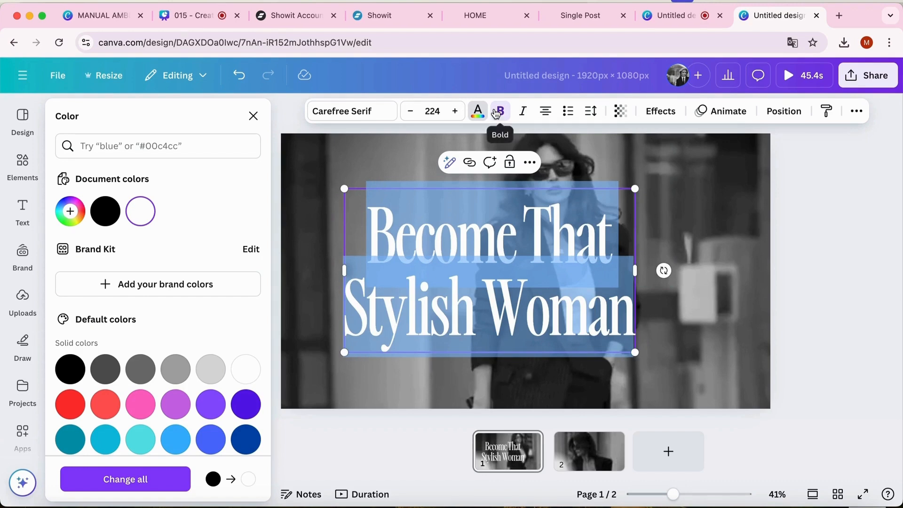
left_click(497, 112)
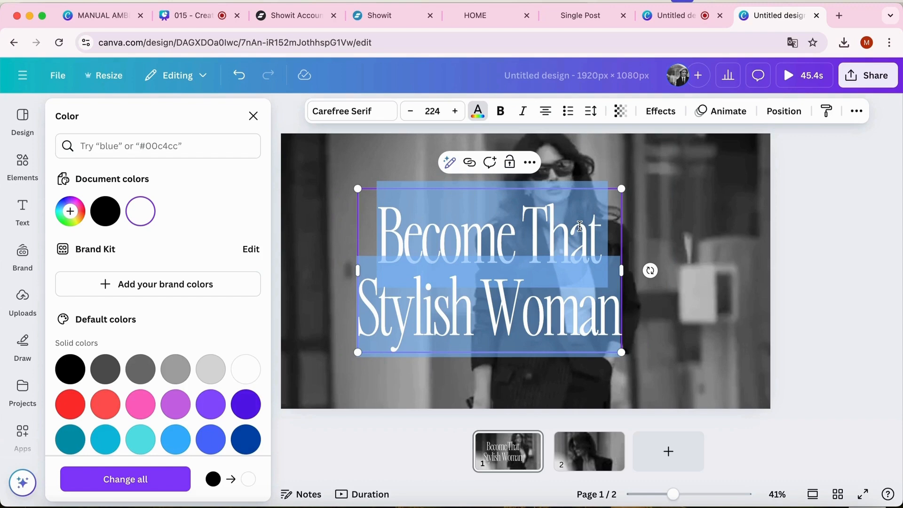
Move the headline to the horizontal center of page 1, slightly below the middle
left_click(790, 238)
left_click(582, 259)
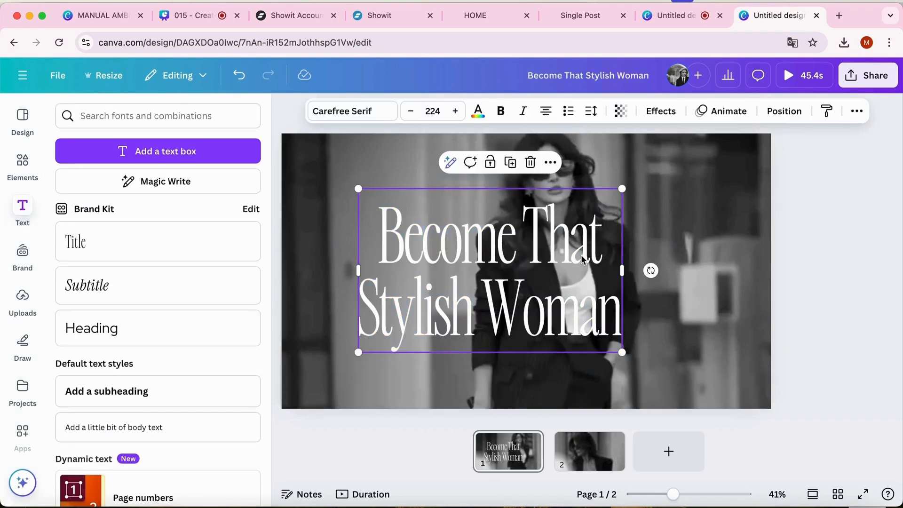
left_click_drag(582, 258, 608, 255)
left_click(869, 262)
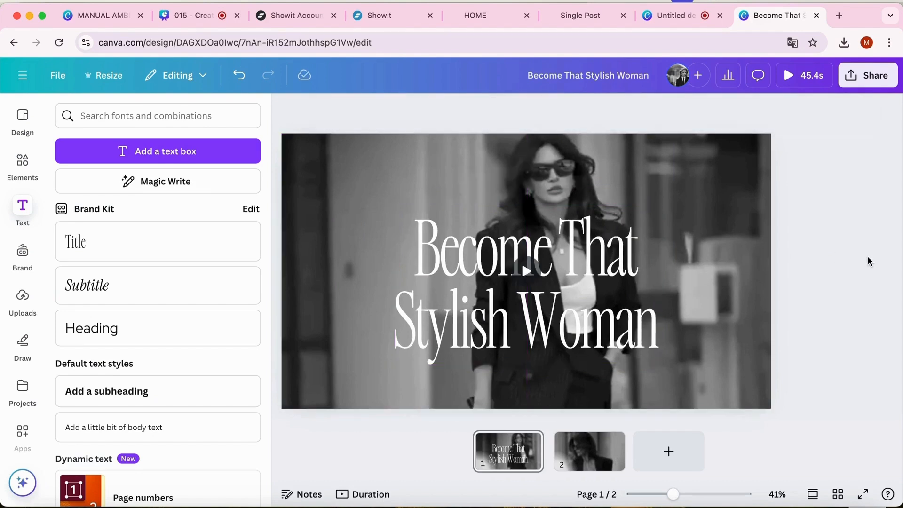
Shrink the headline to font size 201 and center it horizontally on the page again
left_click(605, 245)
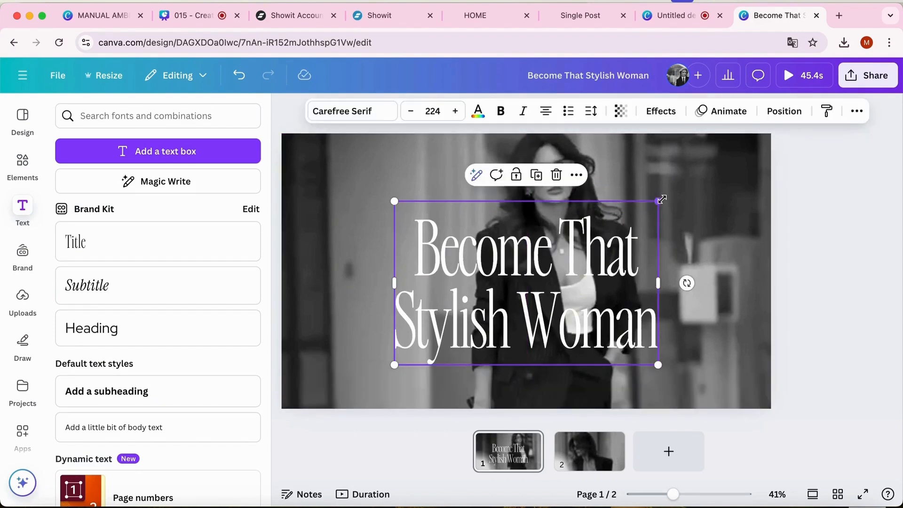
left_click_drag(662, 197, 631, 218)
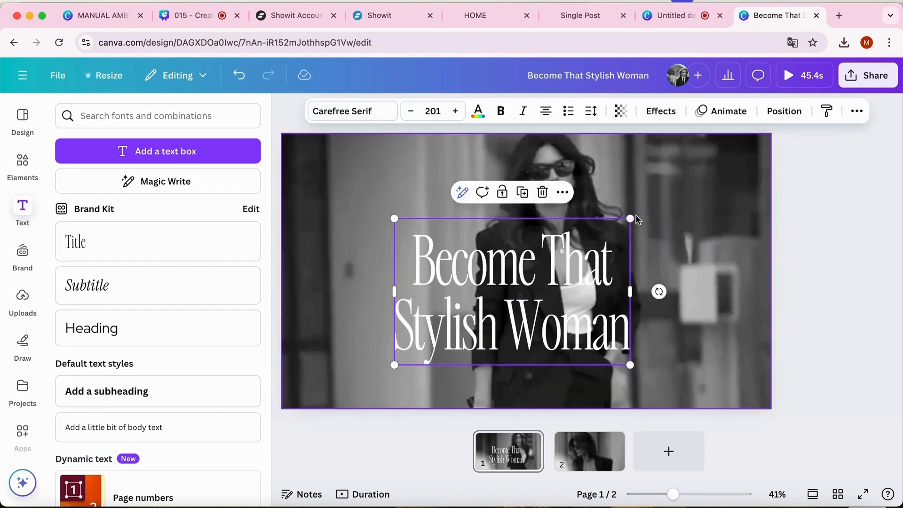
left_click_drag(603, 262, 618, 254)
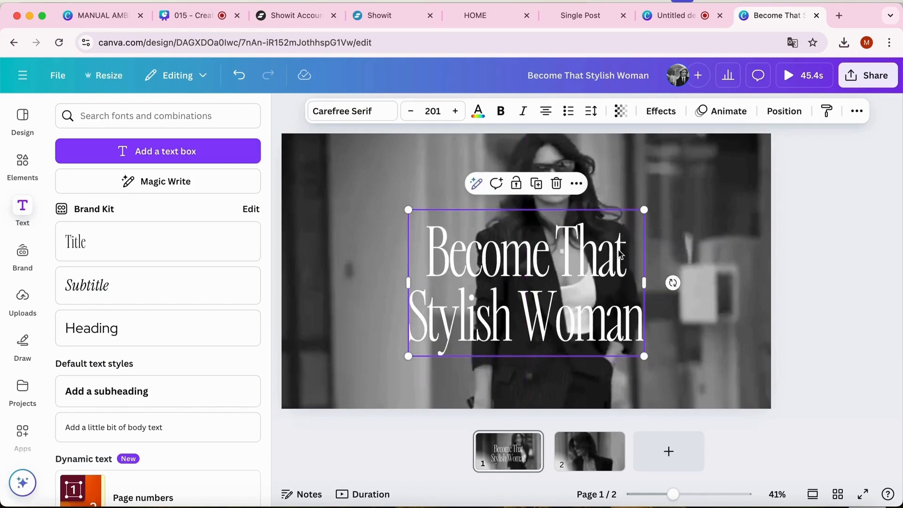
left_click(838, 264)
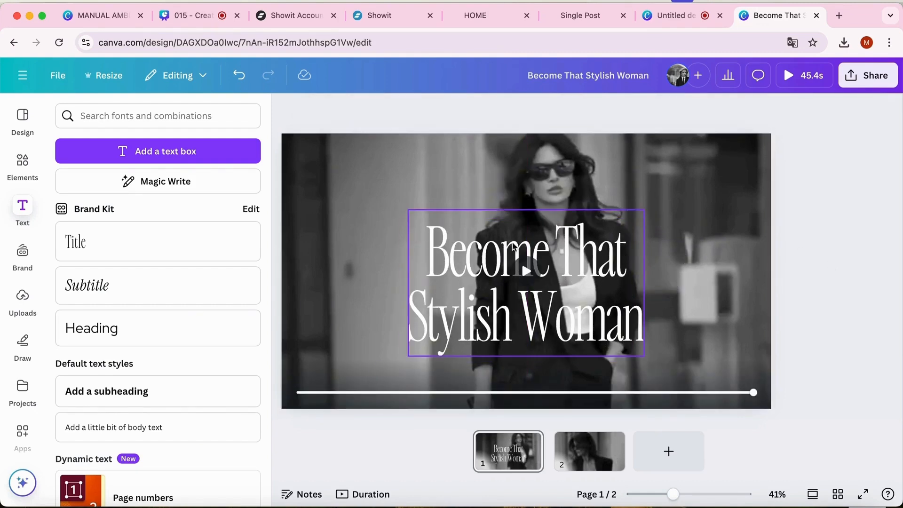
Rewind page 1's background clip to its start and play it to check the motion behind the headline
left_click(374, 240)
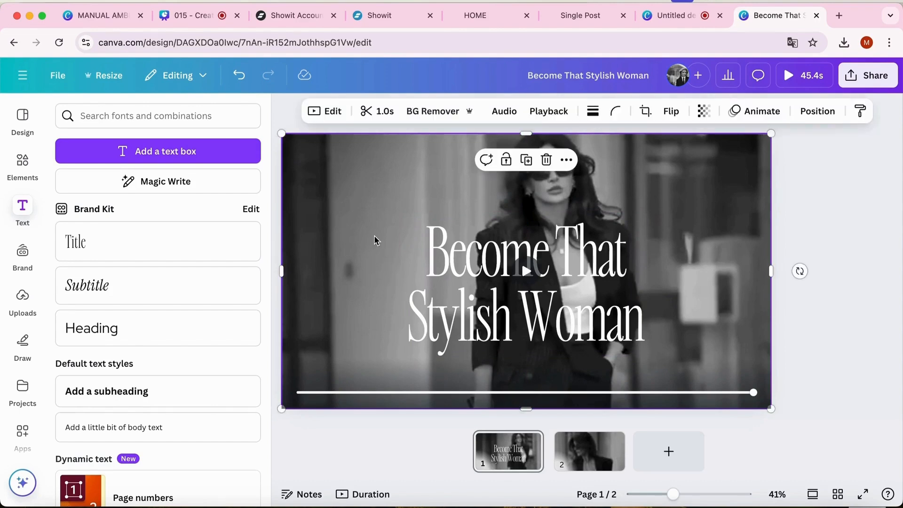
left_click_drag(753, 390, 298, 390)
left_click(517, 284)
left_click(525, 272)
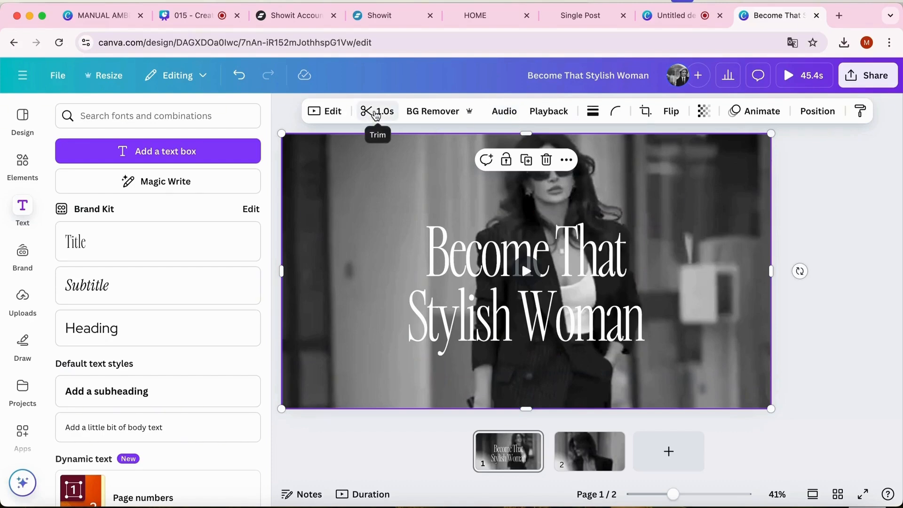
Slow page 1's background clip to a video speed of 0.25 and play it to check the pace
left_click(542, 113)
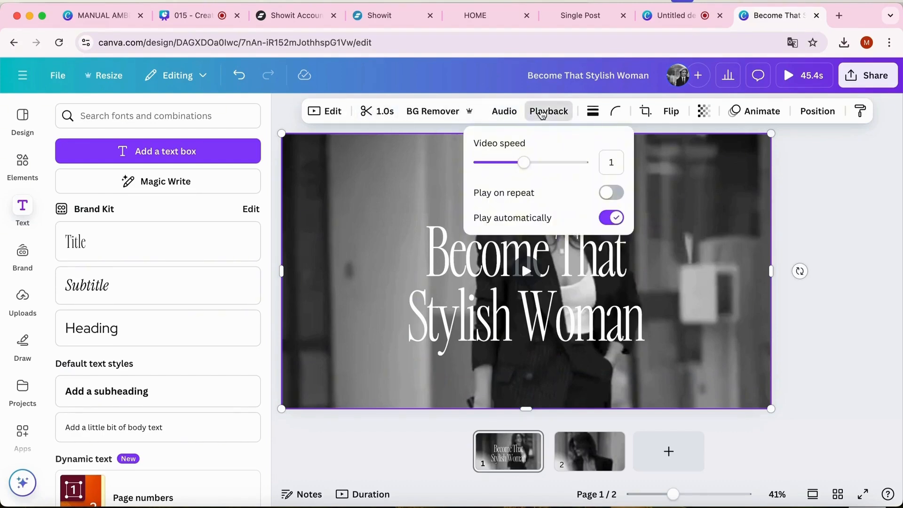
left_click(494, 162)
left_click_drag(493, 163, 473, 164)
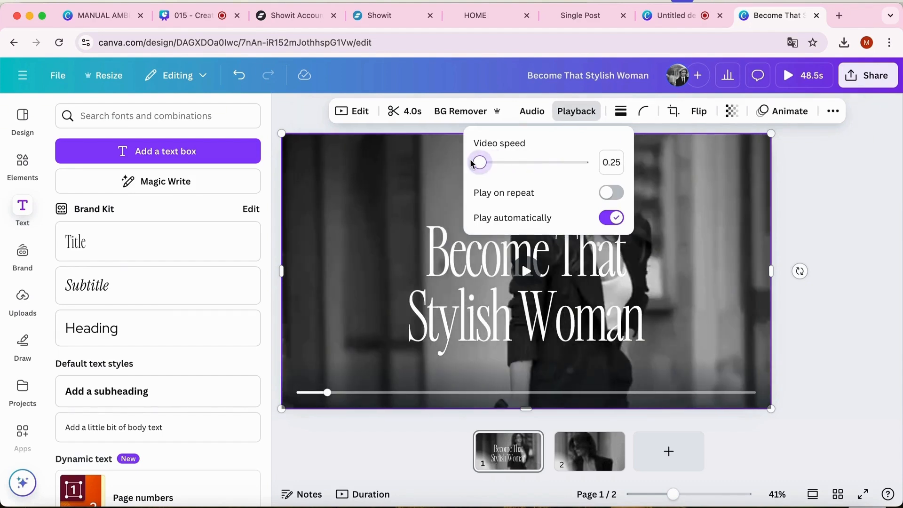
left_click(809, 211)
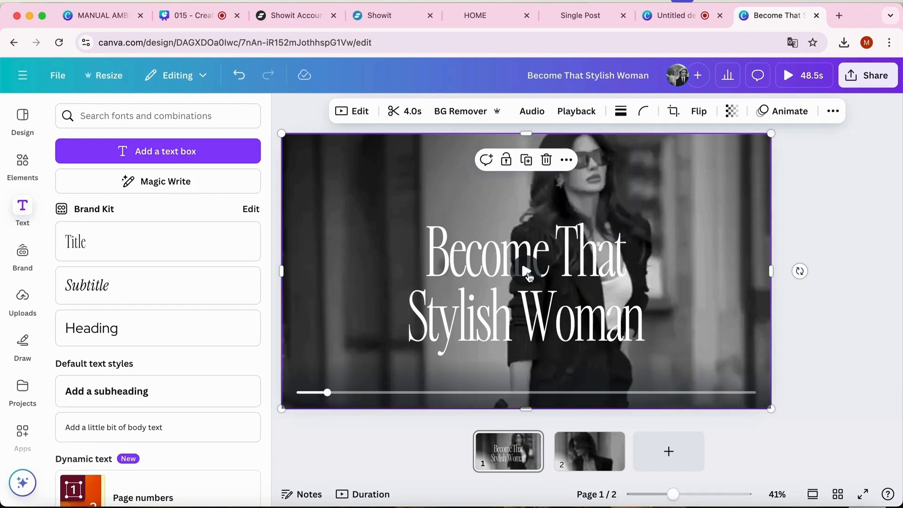
left_click(526, 272)
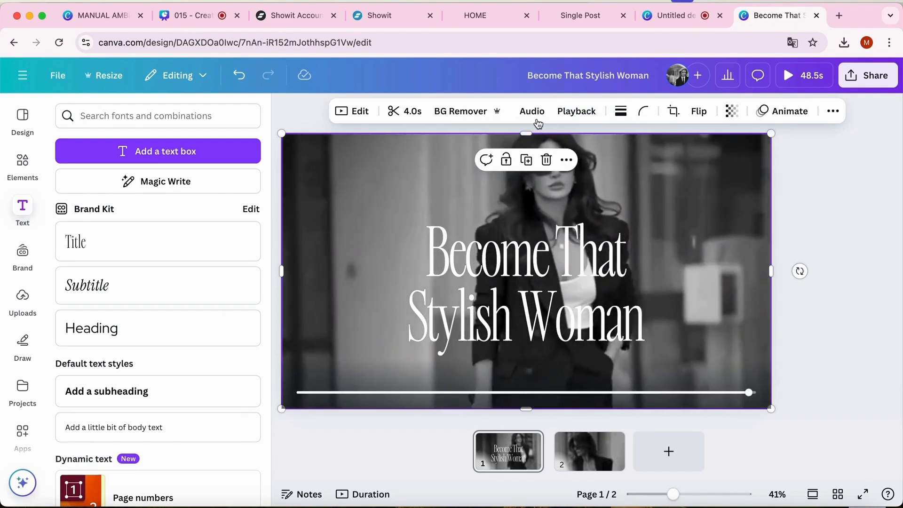
left_click(531, 111)
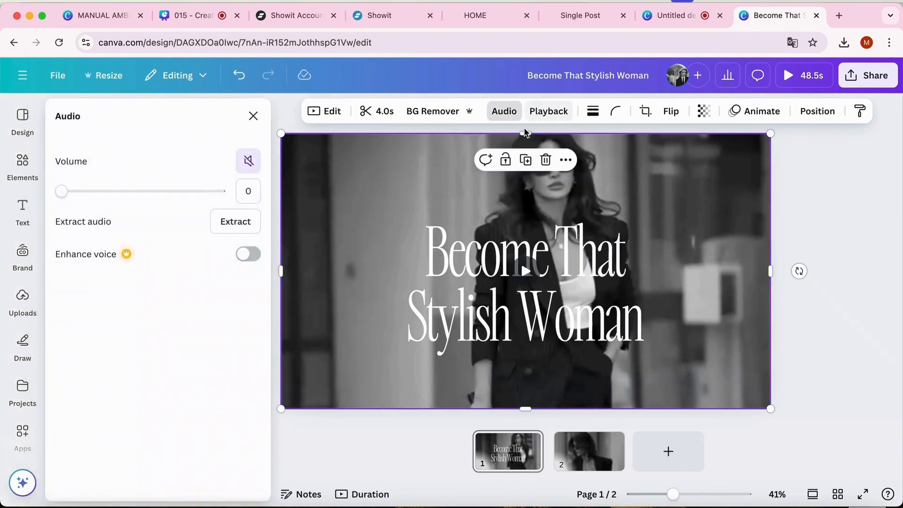
Set page 1's background clip to a video speed of 0.5 and turn on Play on repeat
left_click(548, 112)
left_click_drag(480, 164, 493, 164)
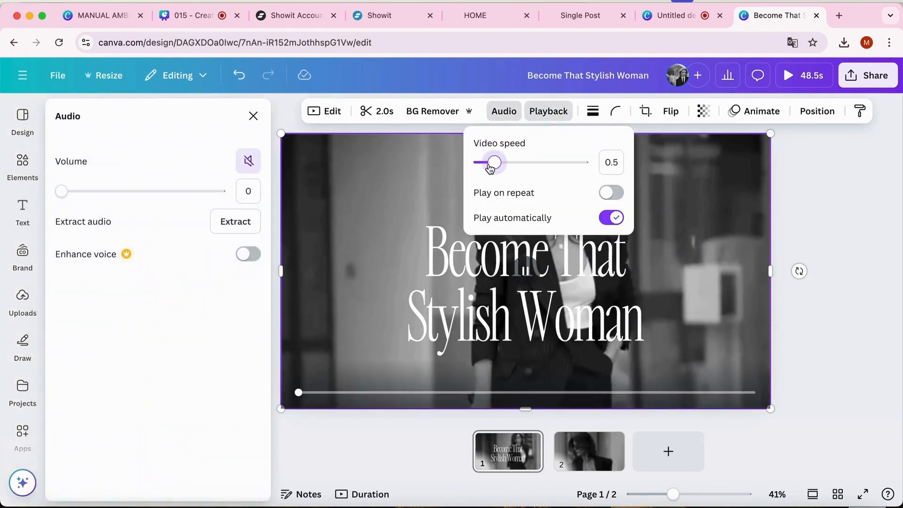
left_click(803, 202)
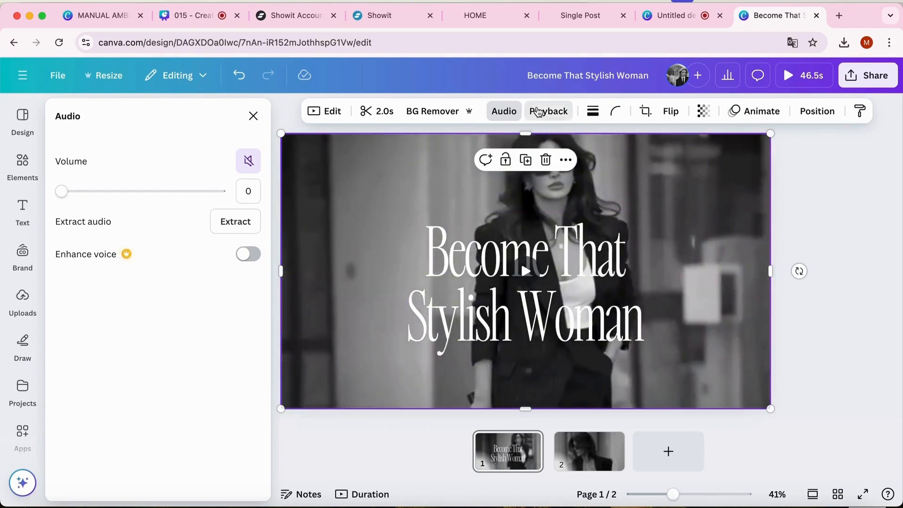
left_click(539, 112)
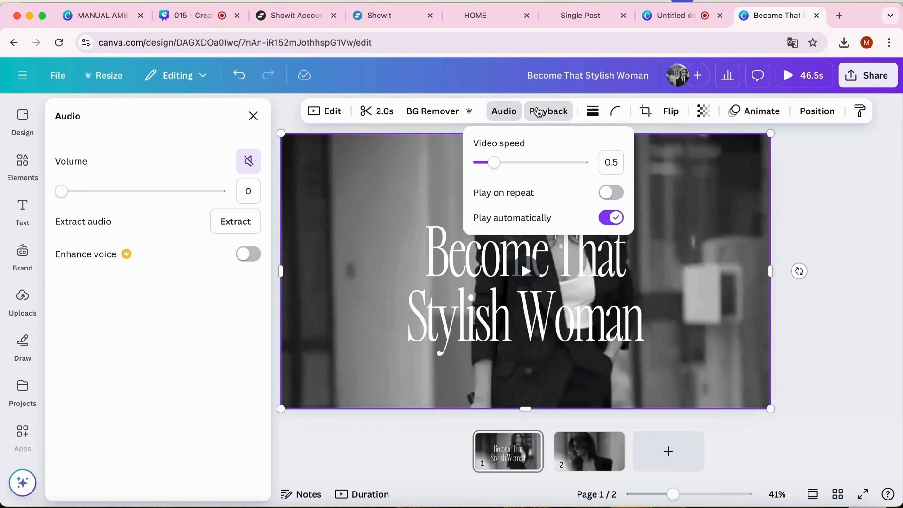
left_click(610, 192)
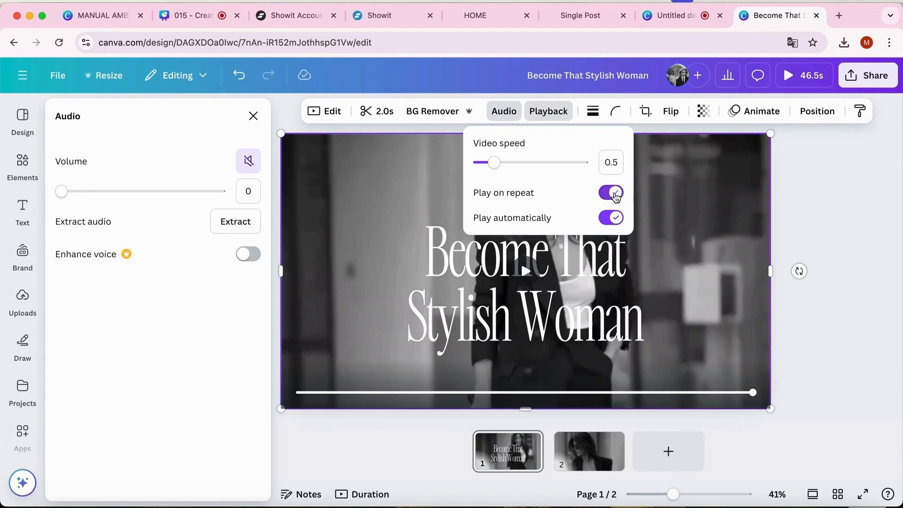
left_click(783, 216)
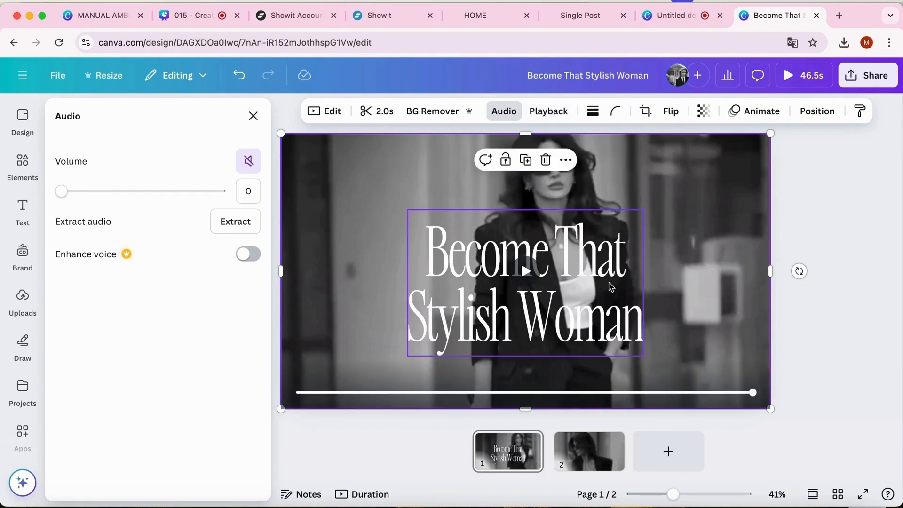
Left-align the headline text and move it to the lower-left area of page 1
left_click(608, 286)
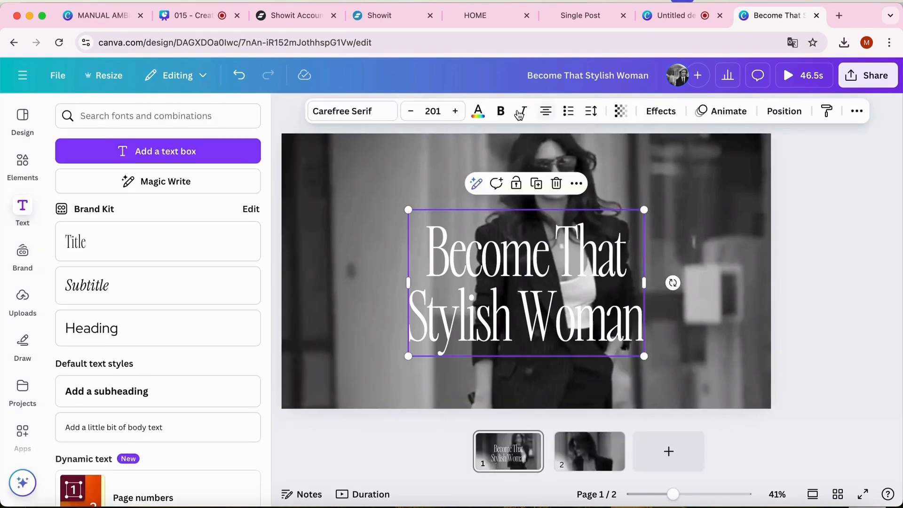
left_click(543, 112)
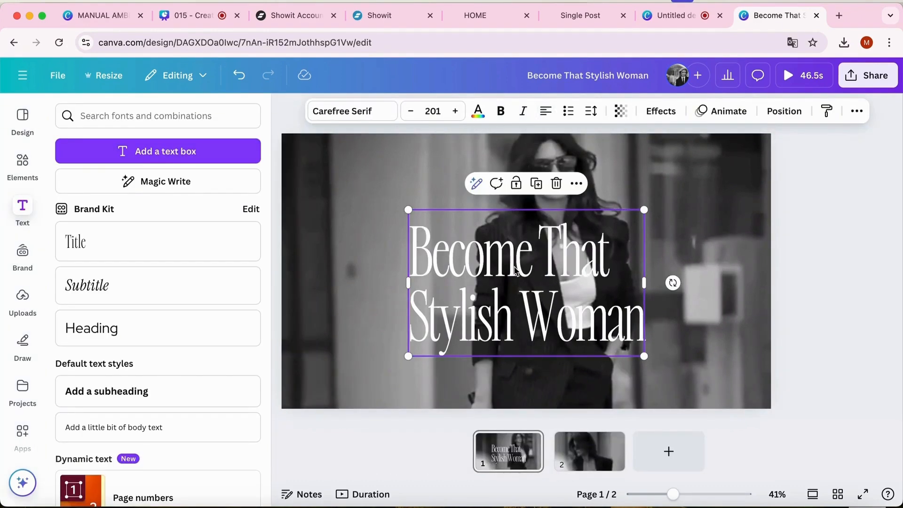
left_click_drag(517, 264, 403, 301)
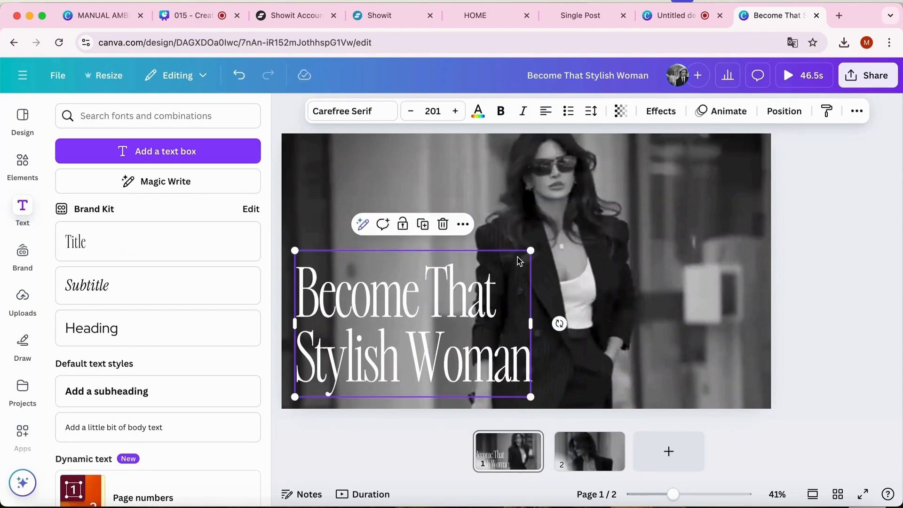
Tighten the headline's line spacing and shift the text slightly down toward the lower edge of page 1
left_click(591, 111)
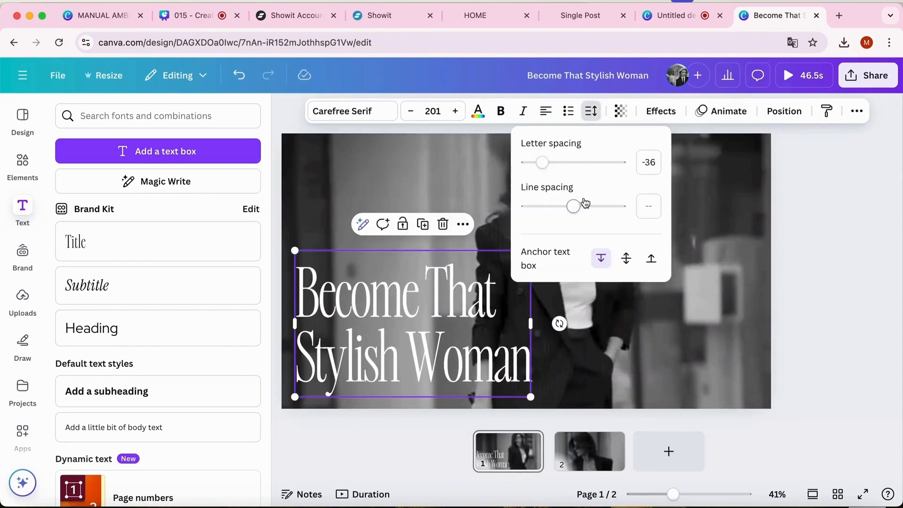
left_click_drag(578, 206, 541, 197)
left_click(743, 247)
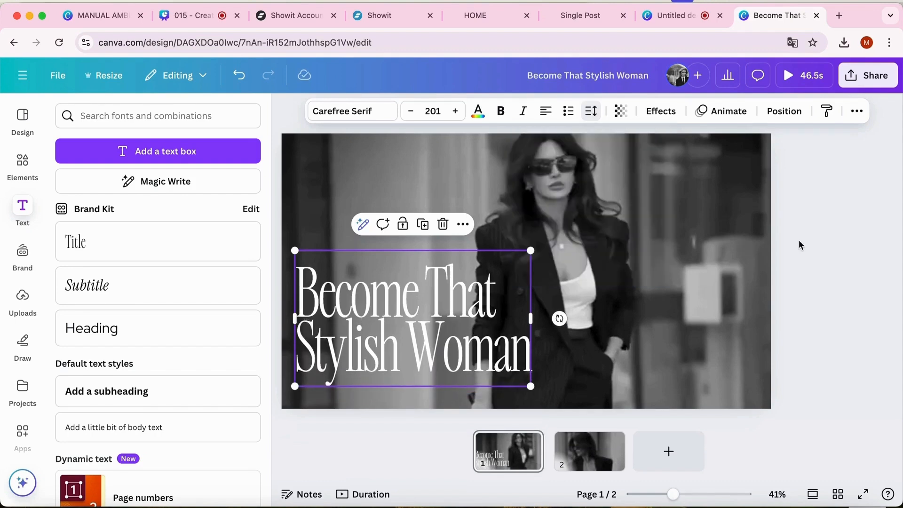
left_click_drag(457, 300, 457, 312)
left_click(559, 295)
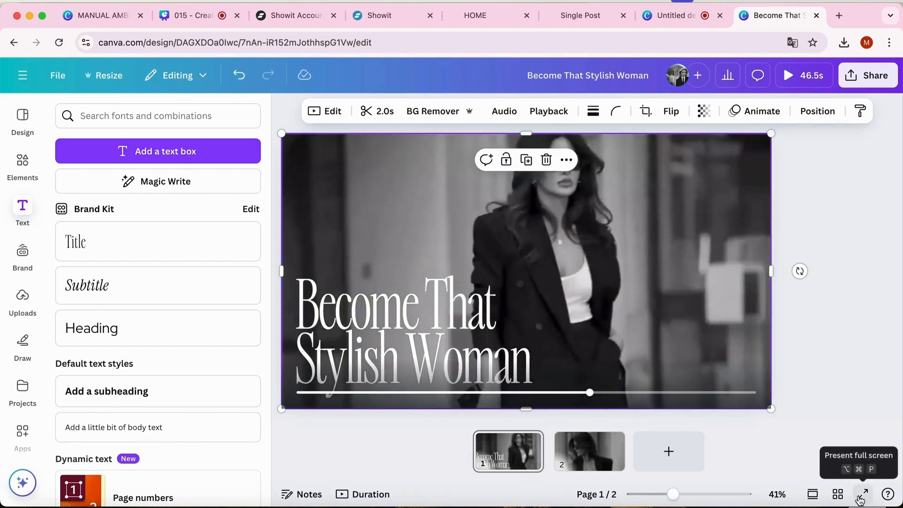
Delete the headline from page 1 and play the background clip on its own to check the motion
left_click(458, 314)
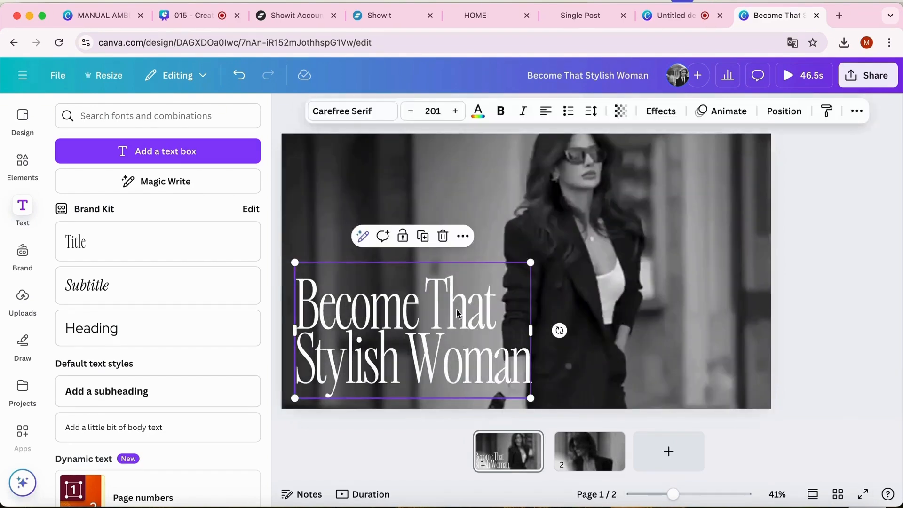
key("Delete")
left_click(512, 309)
left_click(525, 271)
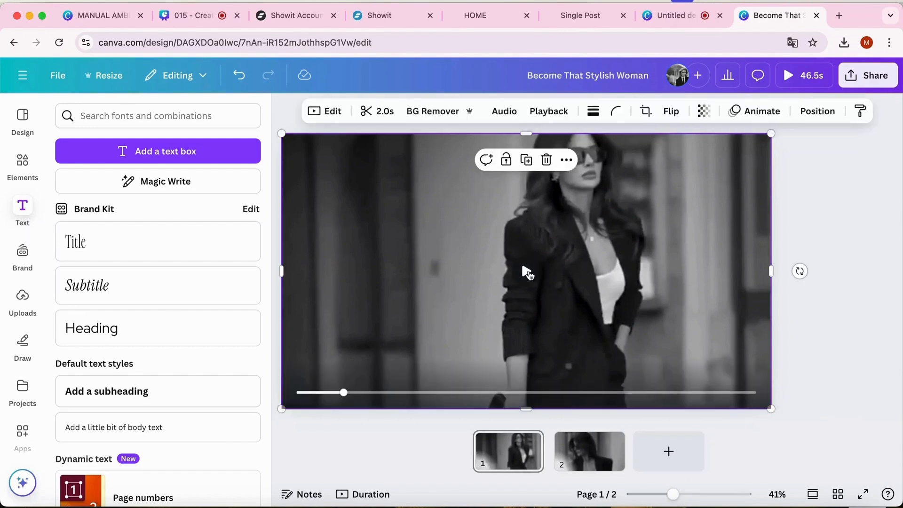
left_click(841, 162)
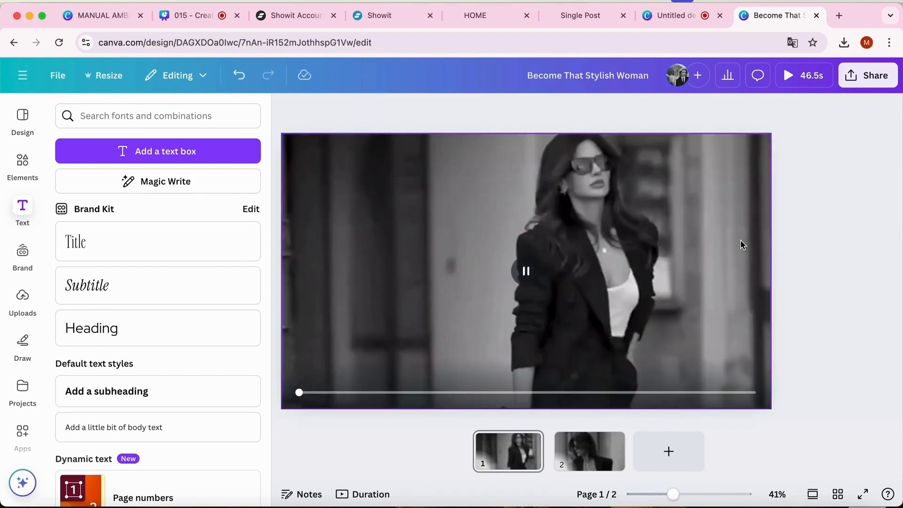
left_click(640, 261)
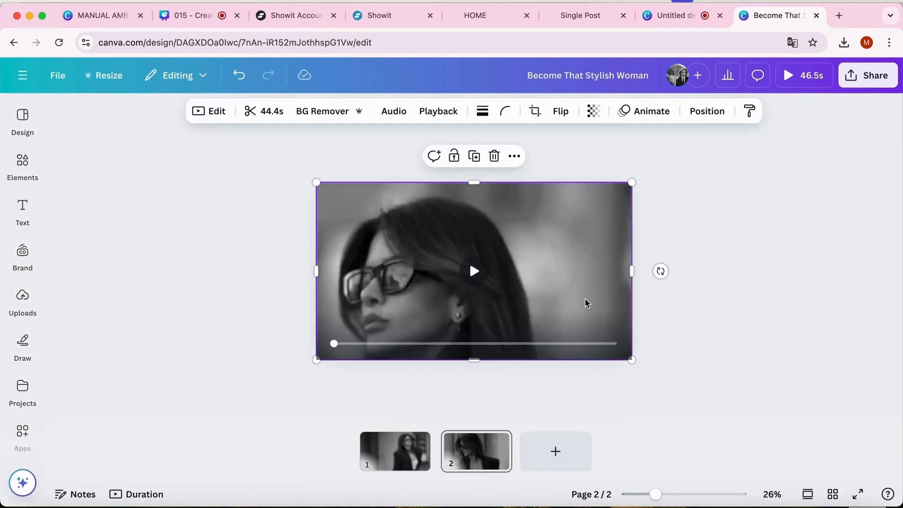
Enlarge page 2's clip past the page's upper and right edges, play it, and rewind it to near its start
left_click_drag(584, 295, 587, 303)
left_click_drag(632, 181, 673, 144)
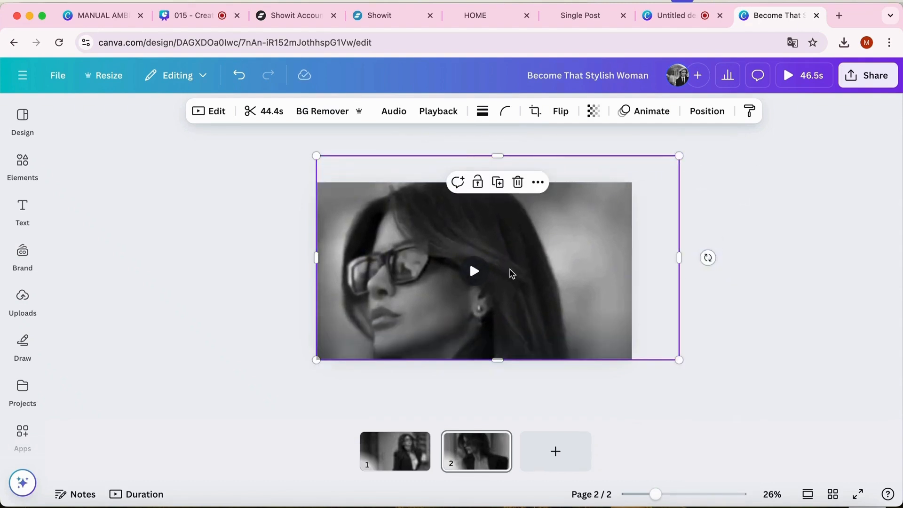
left_click(475, 274)
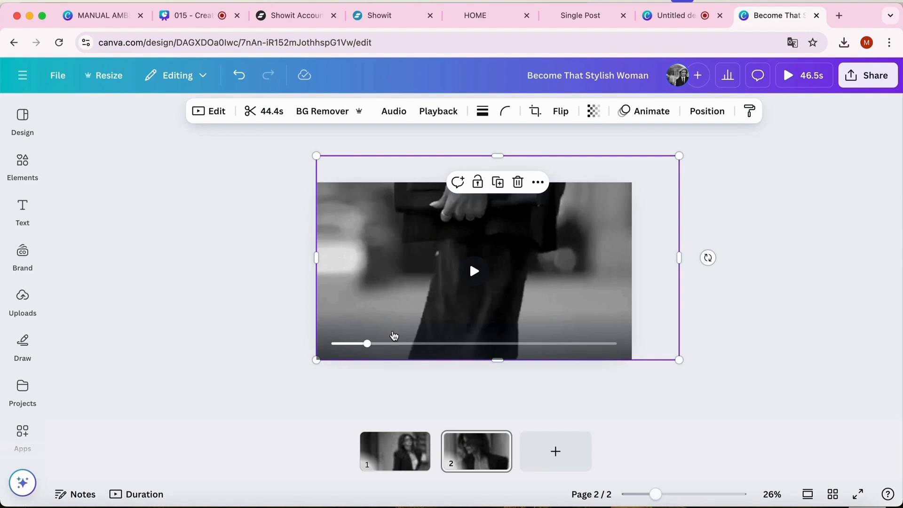
mouse_move(366, 343)
left_click_drag(367, 344, 338, 343)
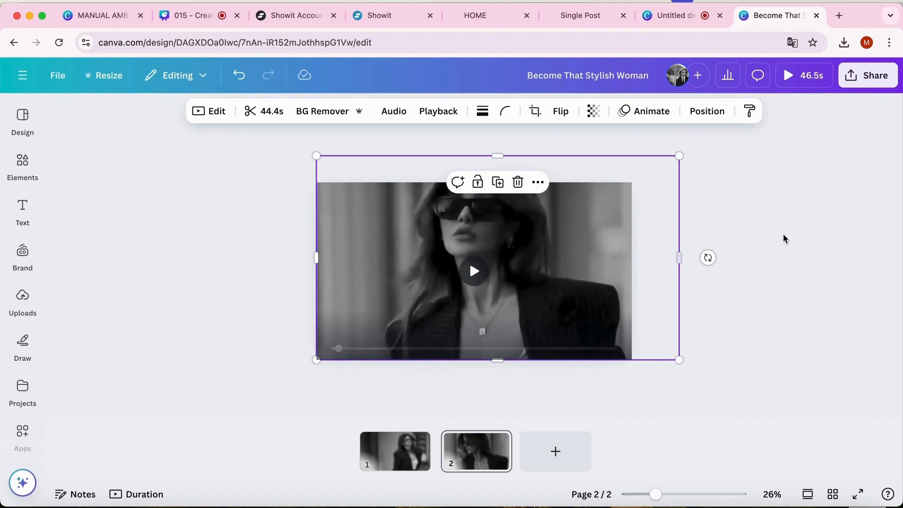
left_click(802, 240)
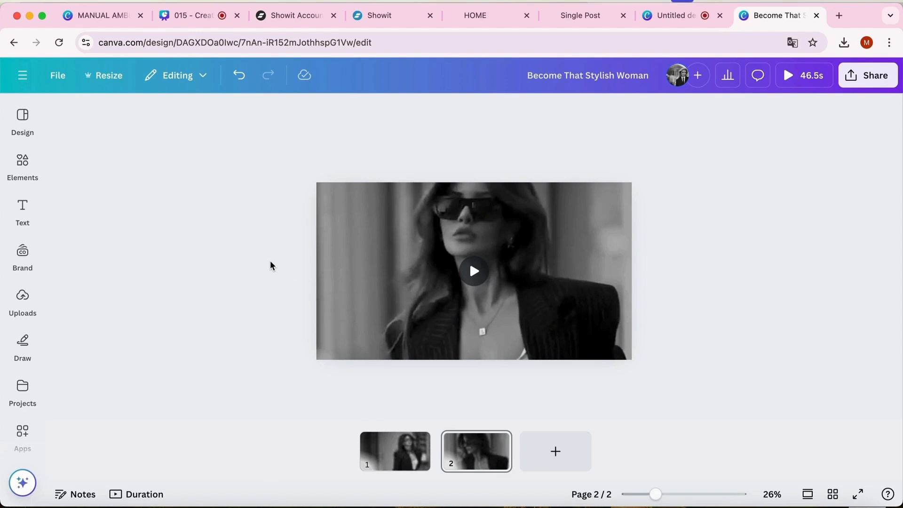
Enlarge page 2's clip past the page's left edge and shift it down until it is vertically centered
left_click(358, 243)
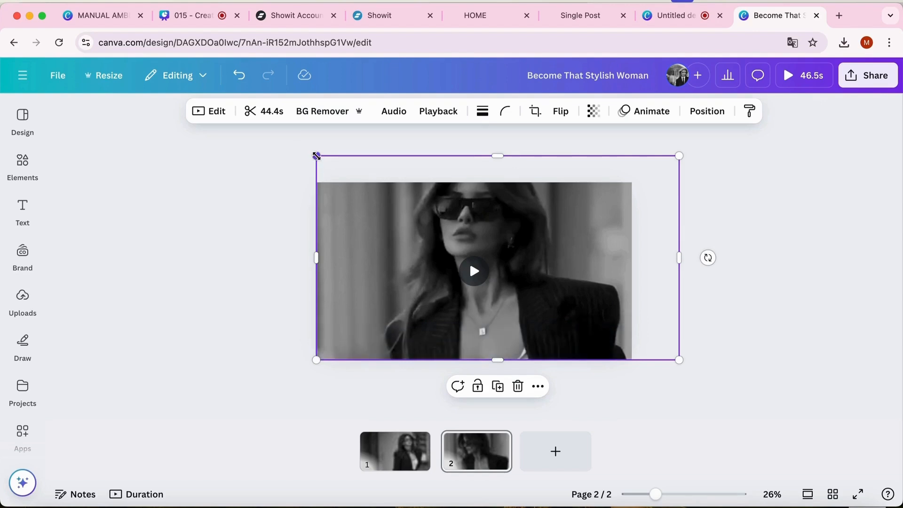
left_click_drag(316, 155, 298, 146)
left_click_drag(407, 233, 405, 247)
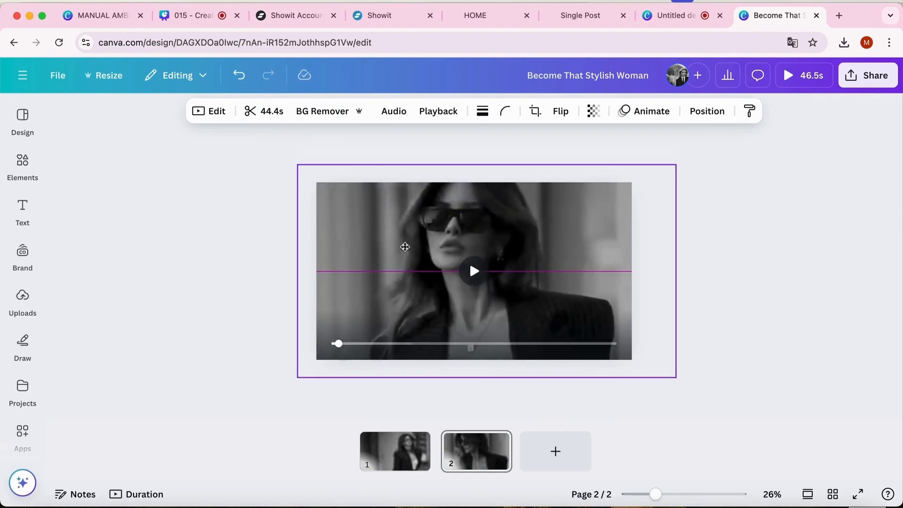
left_click(768, 245)
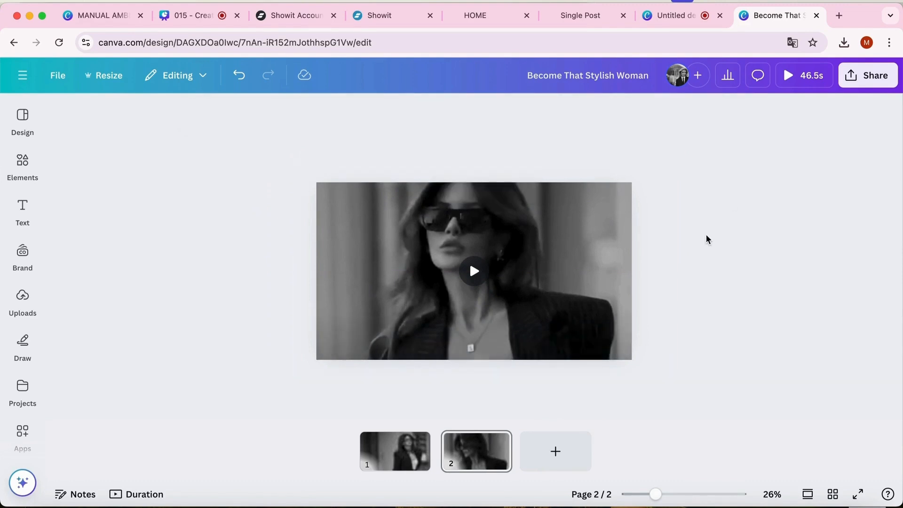